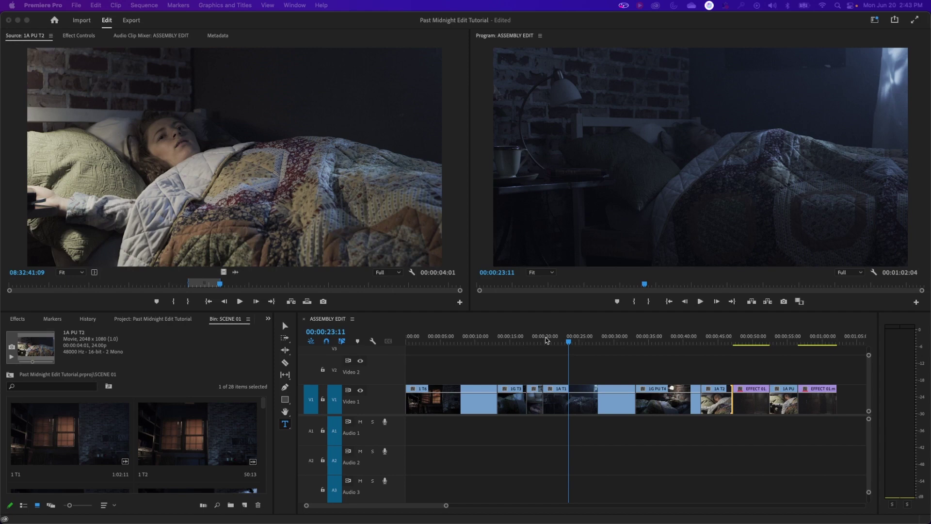
- Undo the last timeline edit and open the cut between clips 1 T6 and 1G T3 in trim mode, briefly enlarging the program monitor
click(498, 342)
key(ctrl+z)
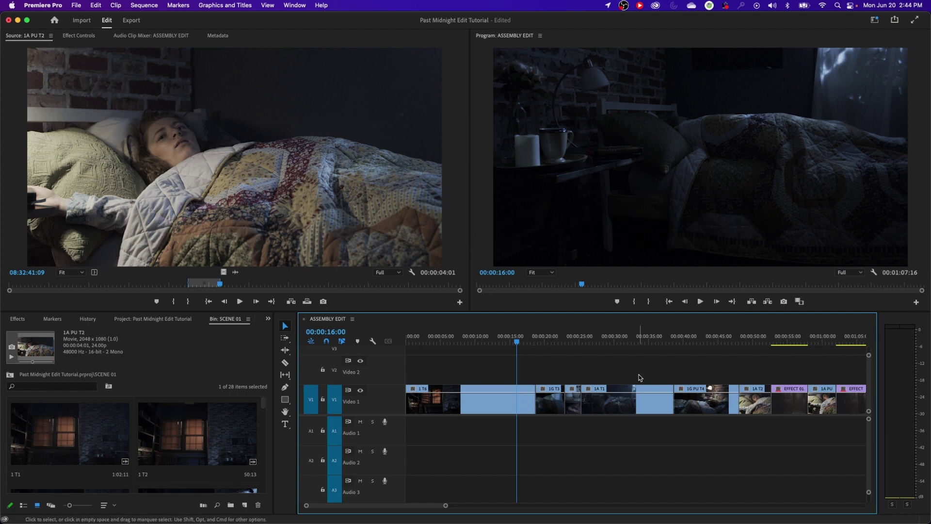
key(shift+t)
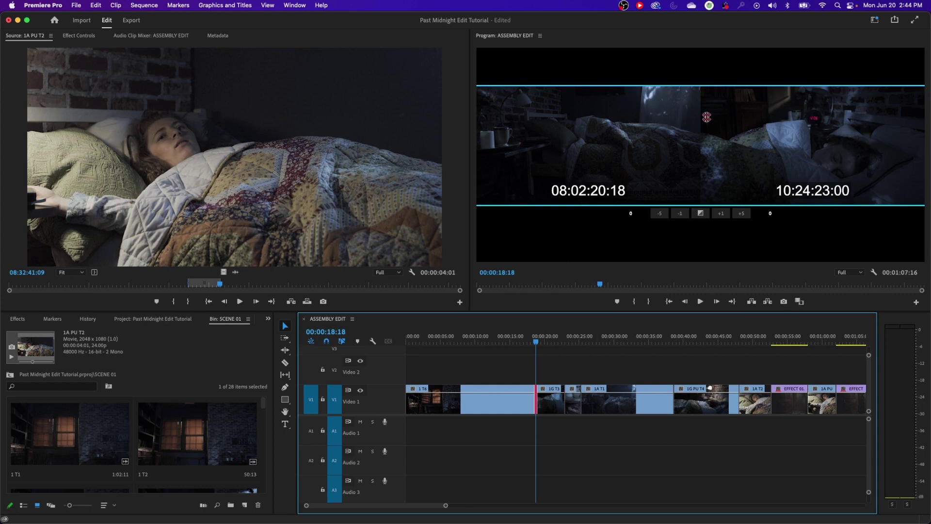
key(grave)
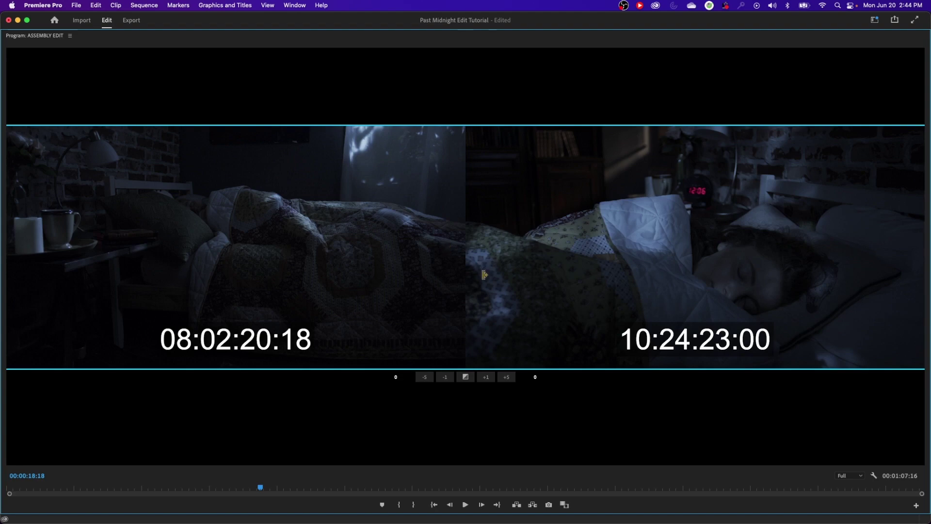
key(grave)
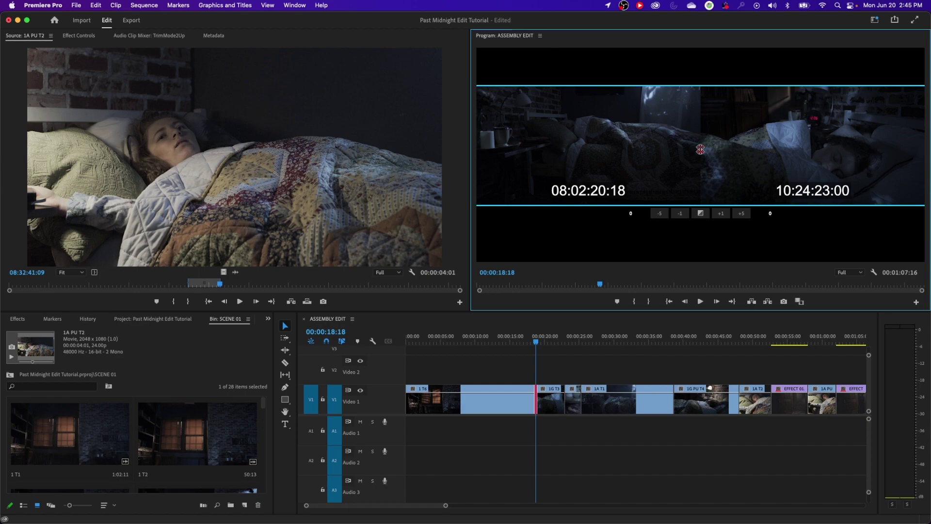
- Trim the start of the incoming clip 1G T3 forward by 11 frames and back by 5 frames
click(678, 142)
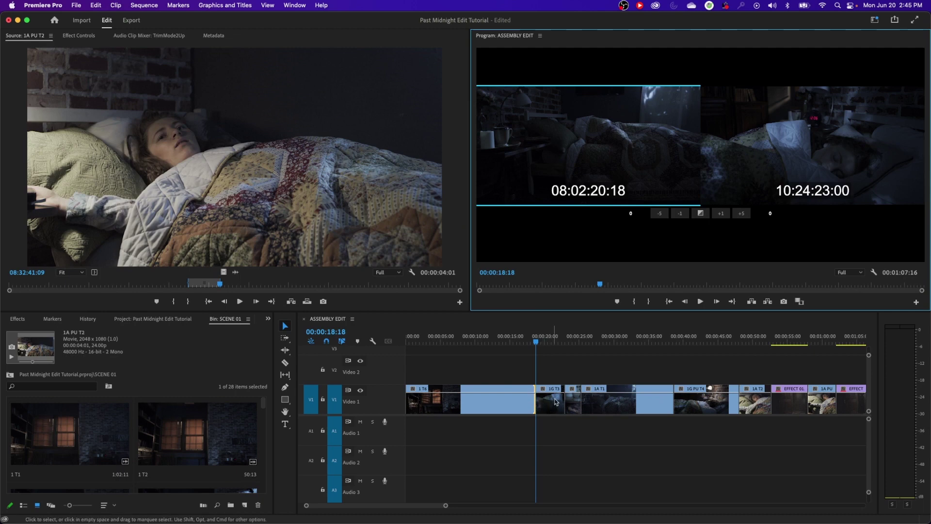
click(726, 153)
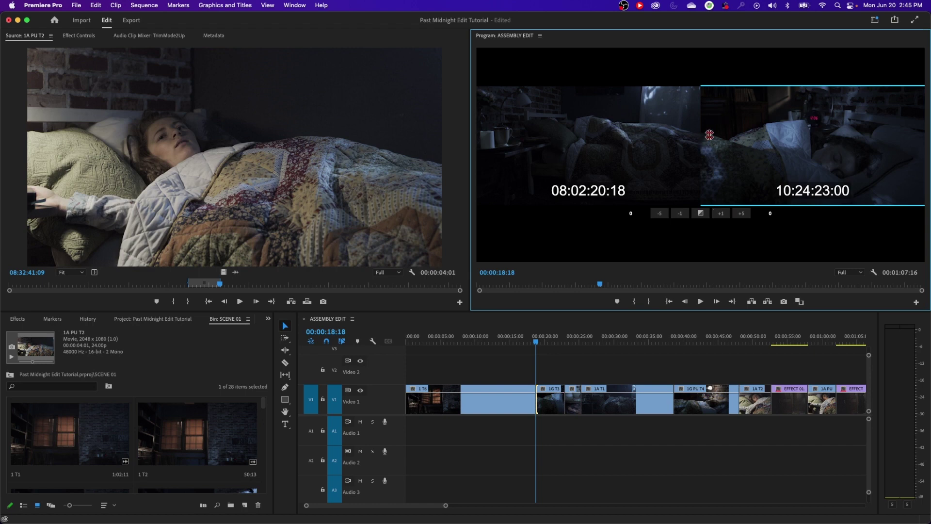
click(721, 213)
key(super+z)
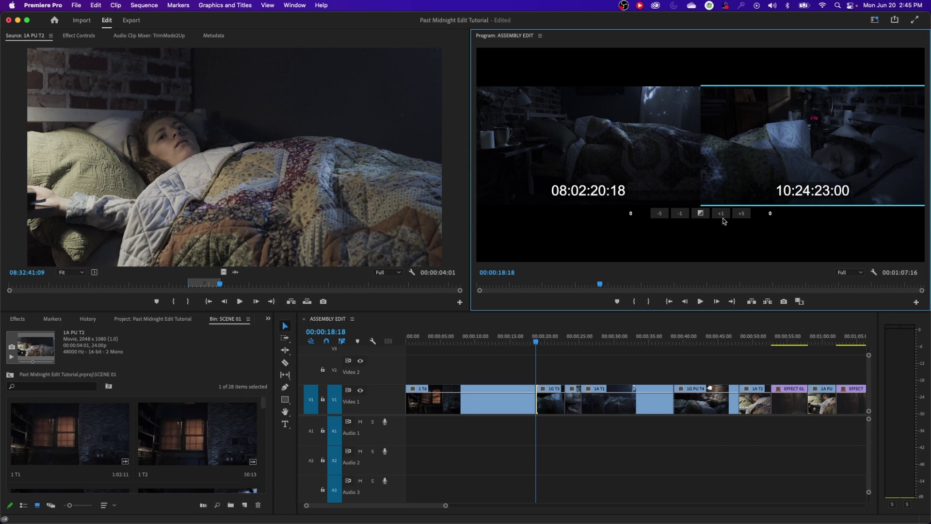
click(723, 219)
click(722, 219)
click(723, 218)
click(723, 218)
click(723, 219)
click(723, 219)
click(722, 218)
click(723, 219)
click(723, 219)
click(723, 218)
click(722, 218)
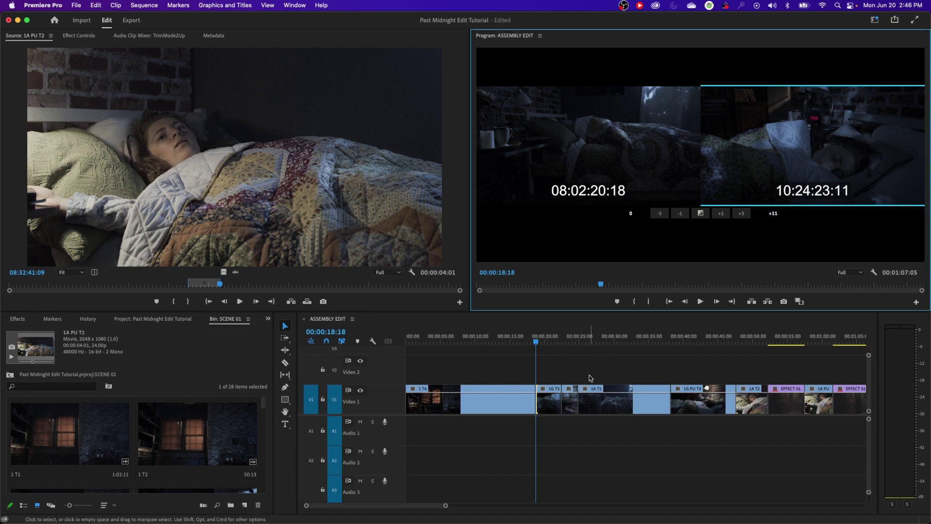
click(659, 214)
- Trim the end of the outgoing clip 1 T6 back by 5 single frames and by five further 5-frame steps
click(683, 157)
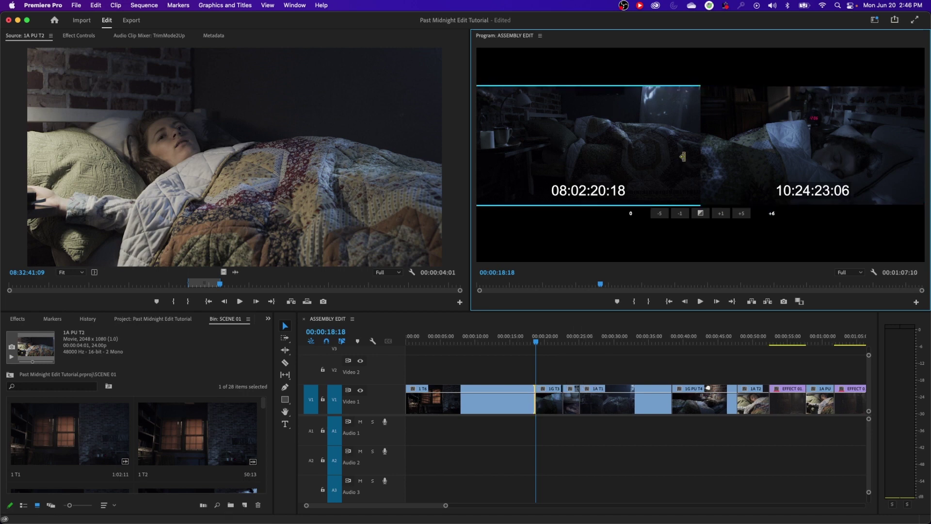
click(681, 214)
click(680, 214)
click(680, 213)
click(680, 214)
click(680, 213)
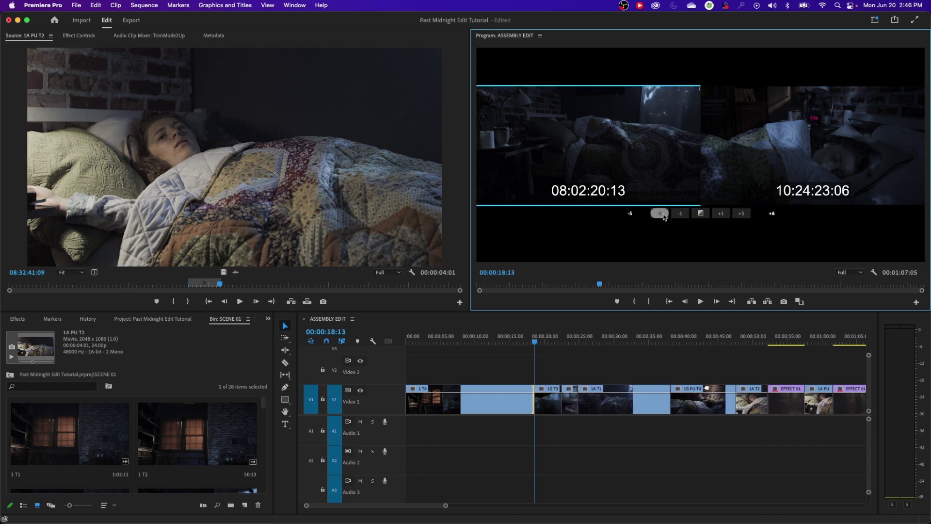
click(665, 215)
click(665, 215)
click(665, 215)
click(664, 215)
click(664, 215)
- Extend the outgoing clip's end forward again in six 5-frame steps and select both sides of the cut
key(alt+shift+Right)
key(alt+shift+Right)
key(alt+shift+Right)
key(alt+shift+Right)
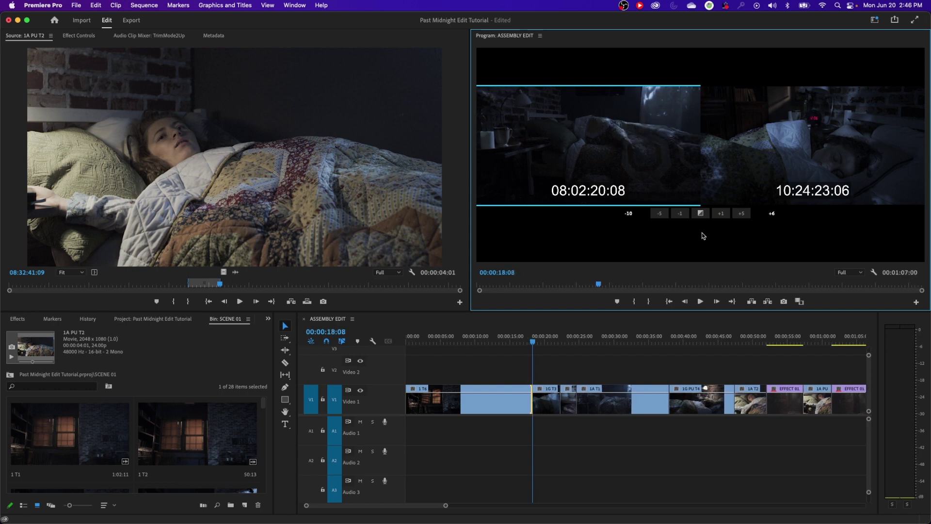
key(alt+shift+Right)
key(alt+shift+Right)
click(702, 154)
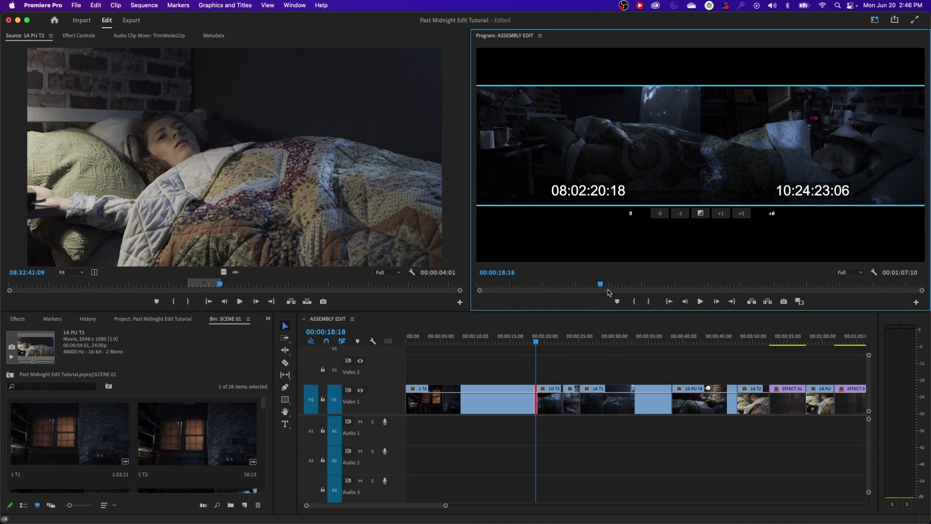
- Play back the edit across the cut and scrub the area before it in a closer timeline view
click(504, 342)
key(space)
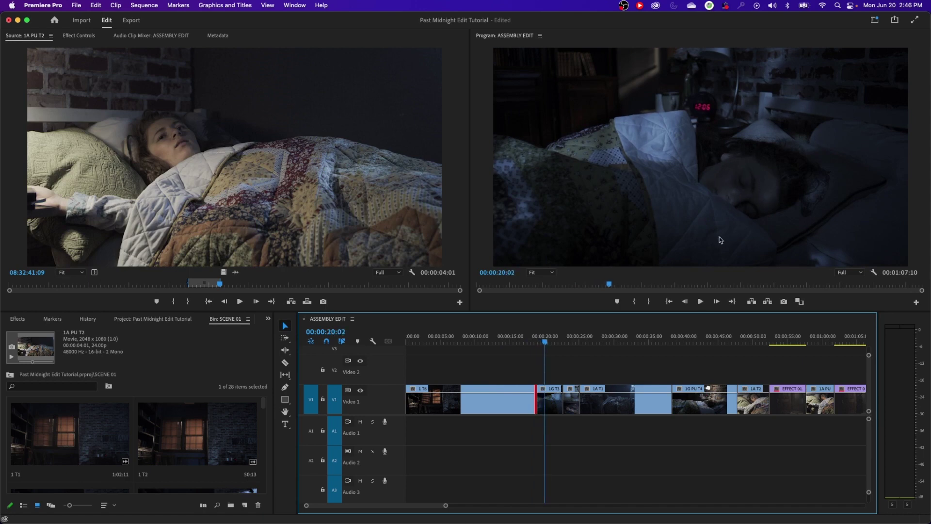
key(=)
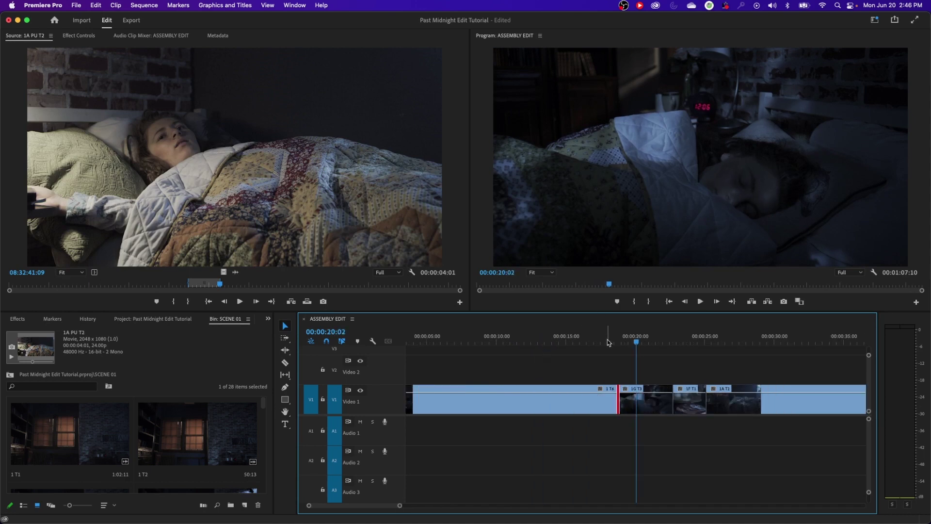
drag(610, 339, 576, 344)
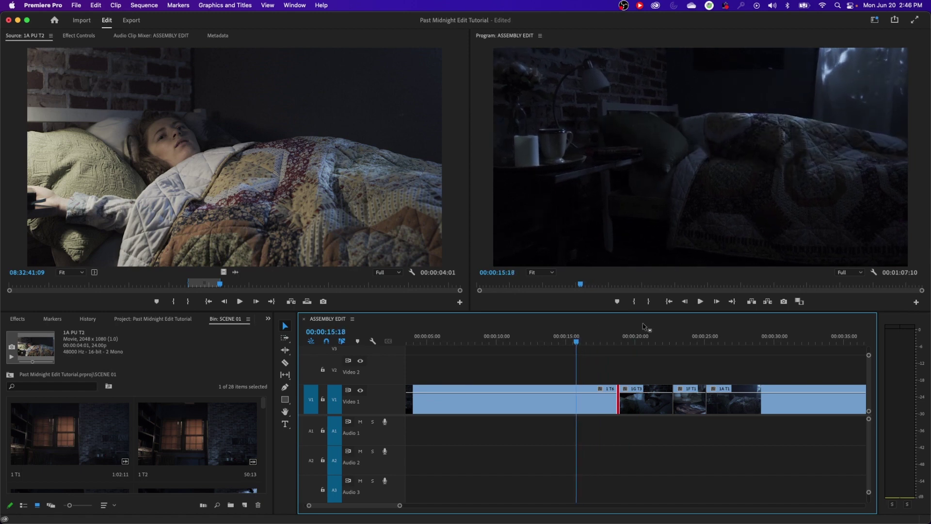
- Reopen the cut in an enlarged trim view and ripple trim the outgoing clip by -75 frames and the incoming clip by +57
click(606, 341)
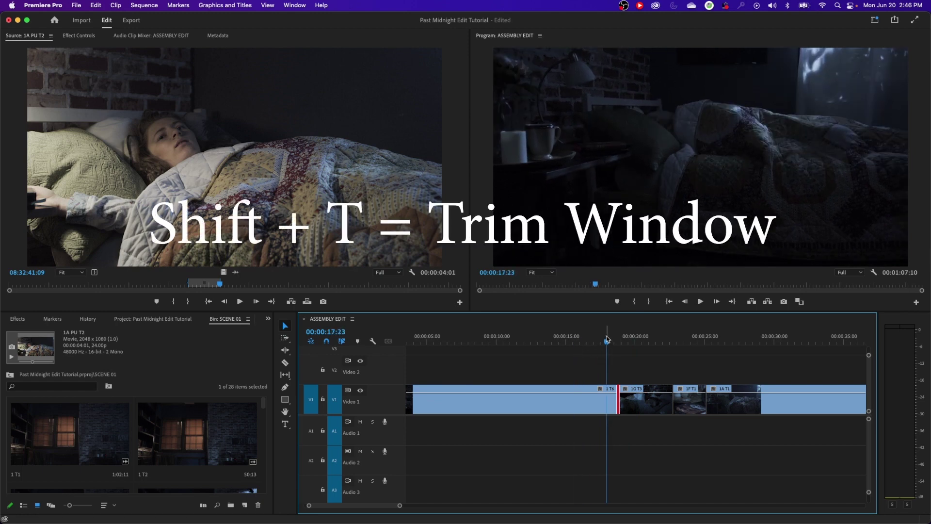
key(shift+t)
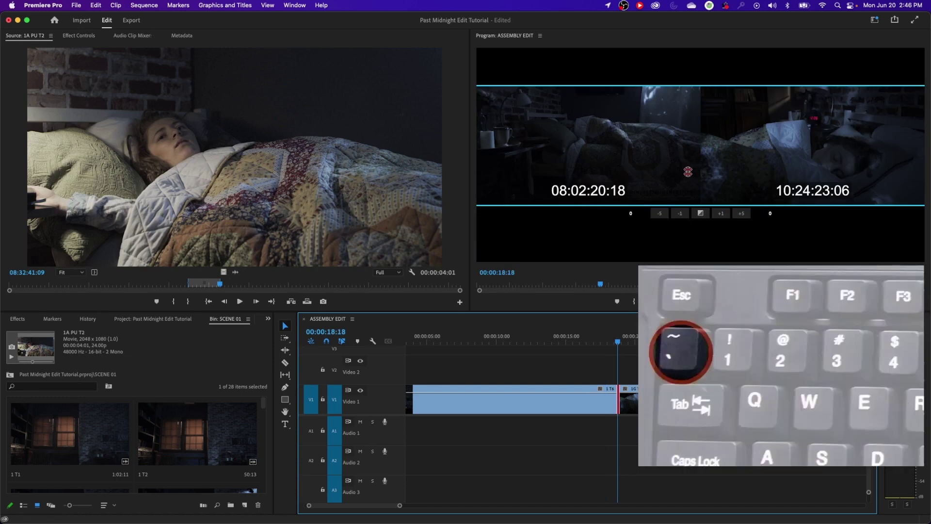
key(grave)
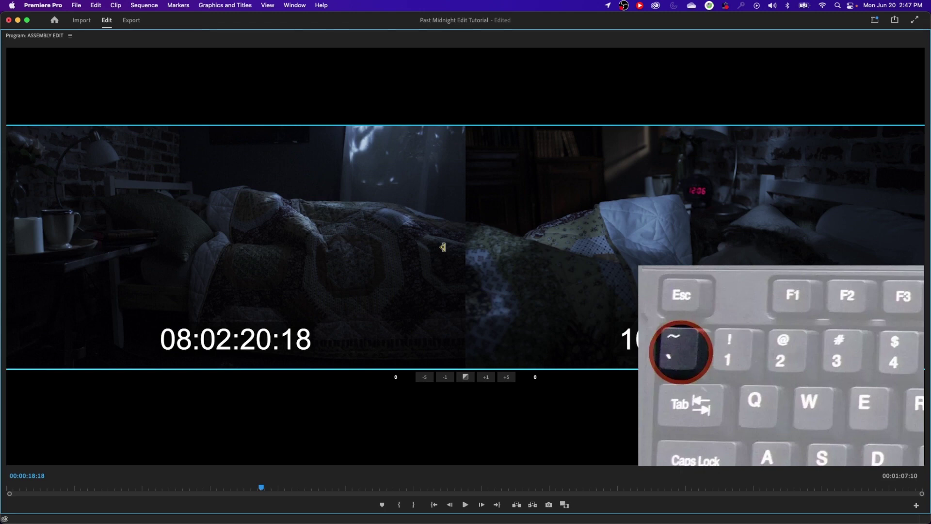
click(447, 244)
mouse_move(447, 243)
mouse_down()
mouse_move(397, 244)
mouse_move(459, 244)
mouse_move(392, 243)
mouse_move(420, 244)
mouse_move(411, 244)
mouse_up()
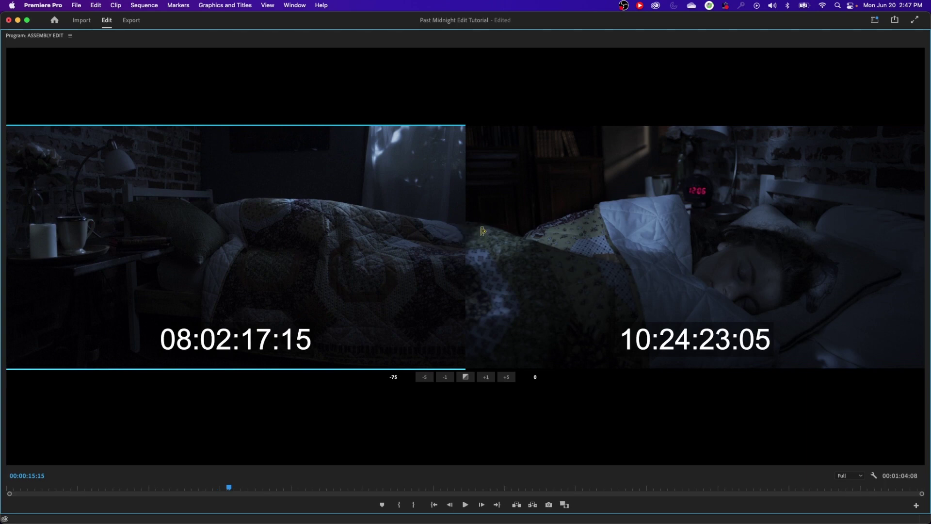
mouse_move(484, 231)
mouse_down()
mouse_move(474, 231)
mouse_move(517, 231)
mouse_move(484, 231)
mouse_up()
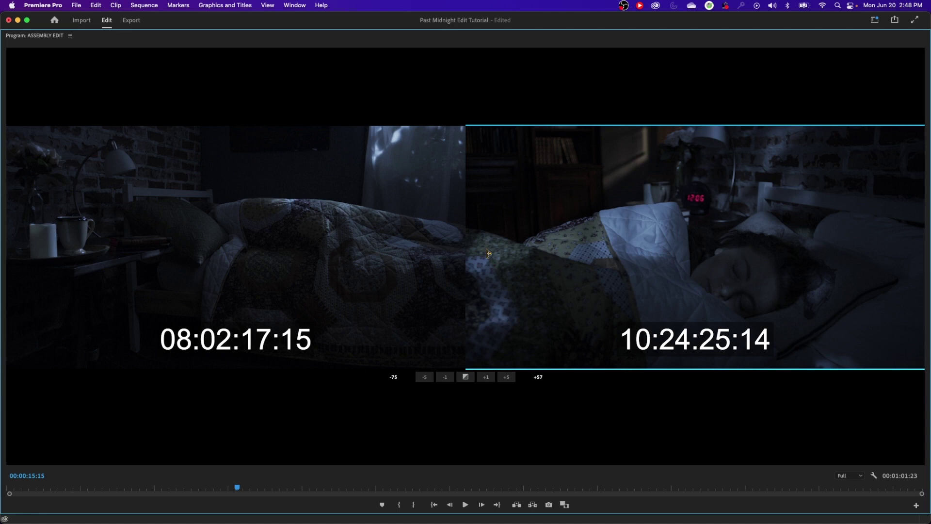
- Restore the program monitor to its normal size and play back the trimmed cut
key(grave)
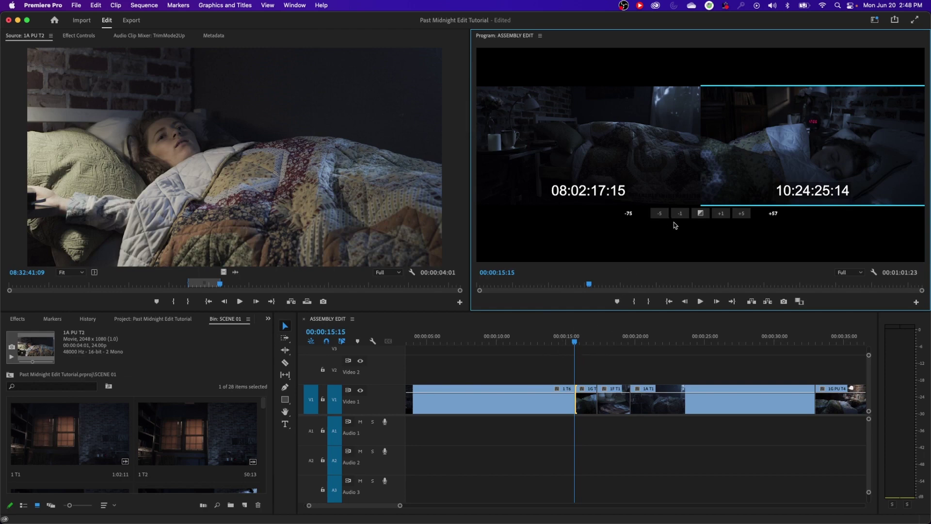
key(space)
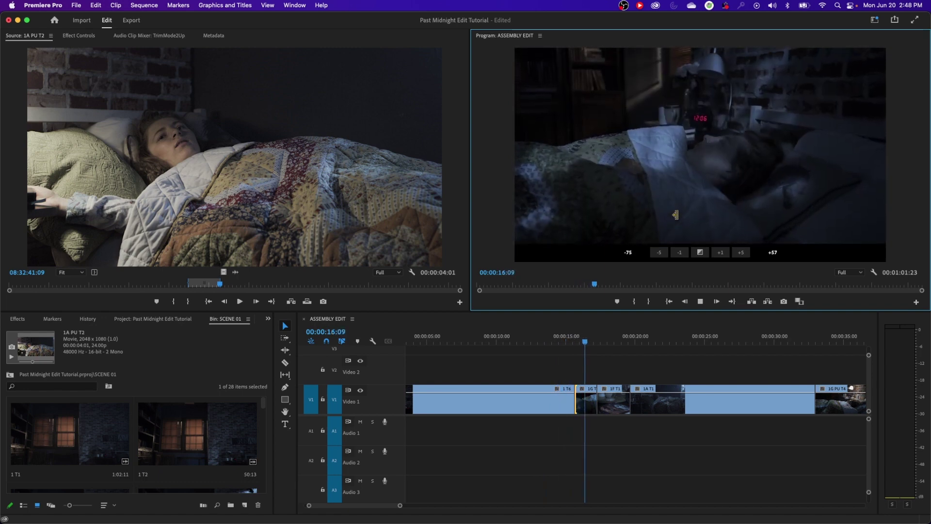
key(space)
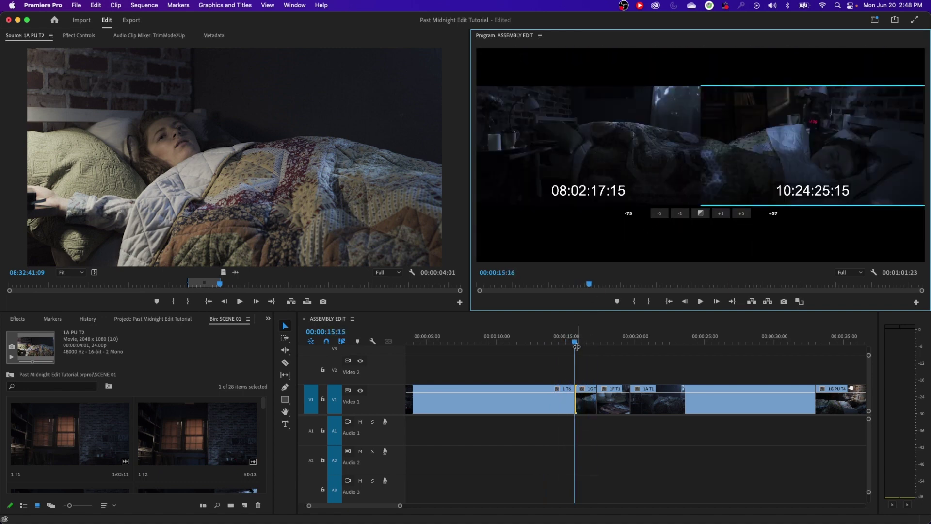
- Reopen the cut in the enlarged trim view and roll both sides back by 33 frames
key(shift+t)
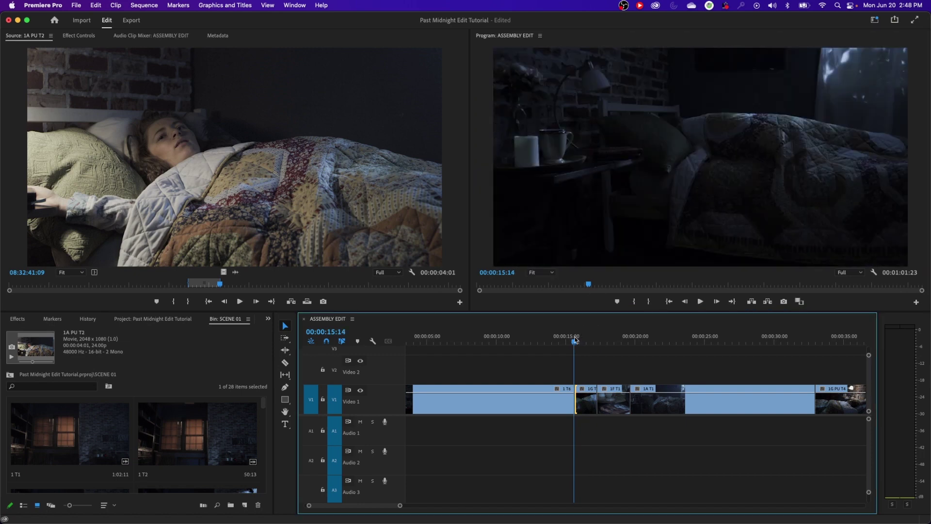
key(t)
key(grave)
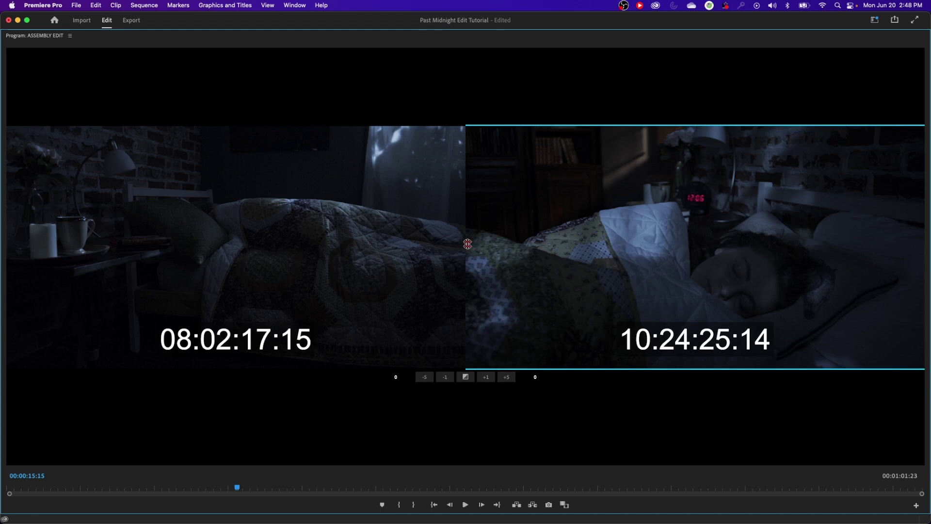
click(463, 228)
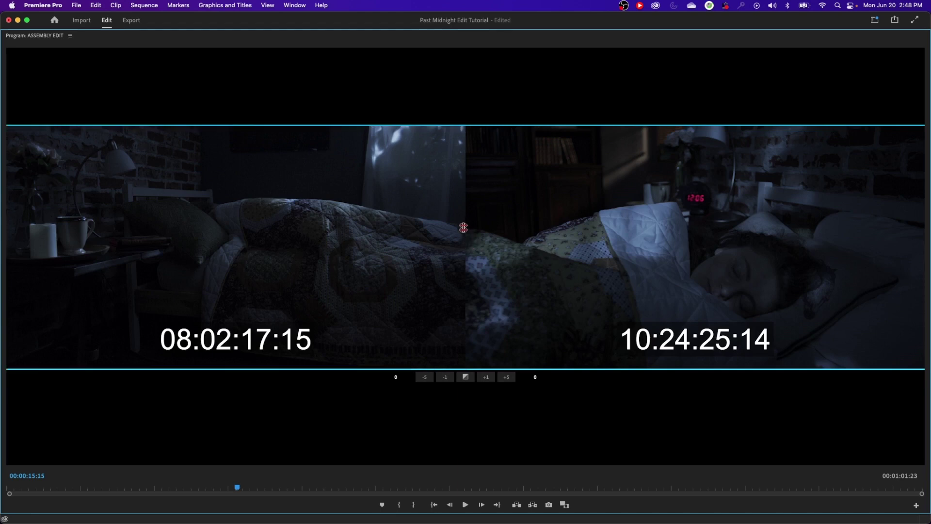
drag(462, 228, 430, 228)
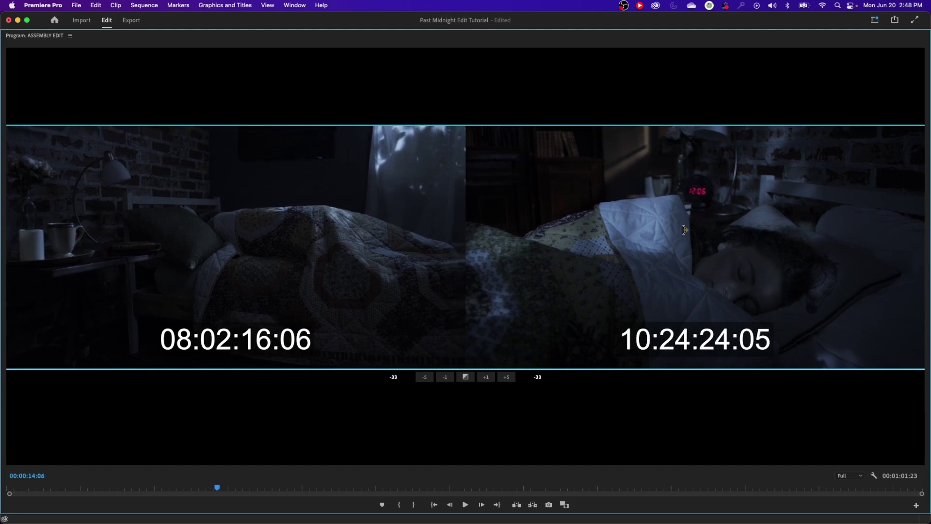
- Try separate ripple trims on the outgoing and incoming sides of the cut, undoing each one
drag(443, 246, 417, 246)
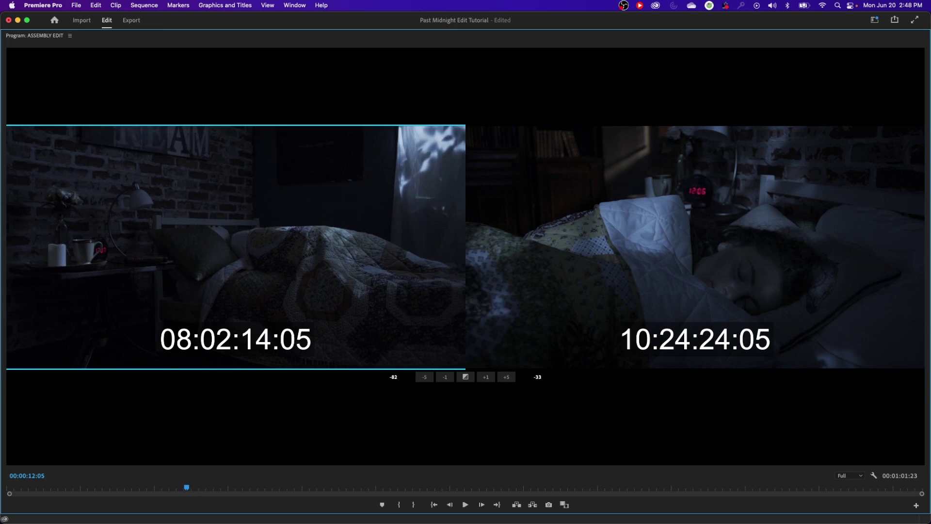
key(super+z)
click(478, 240)
click(485, 236)
drag(485, 236, 505, 236)
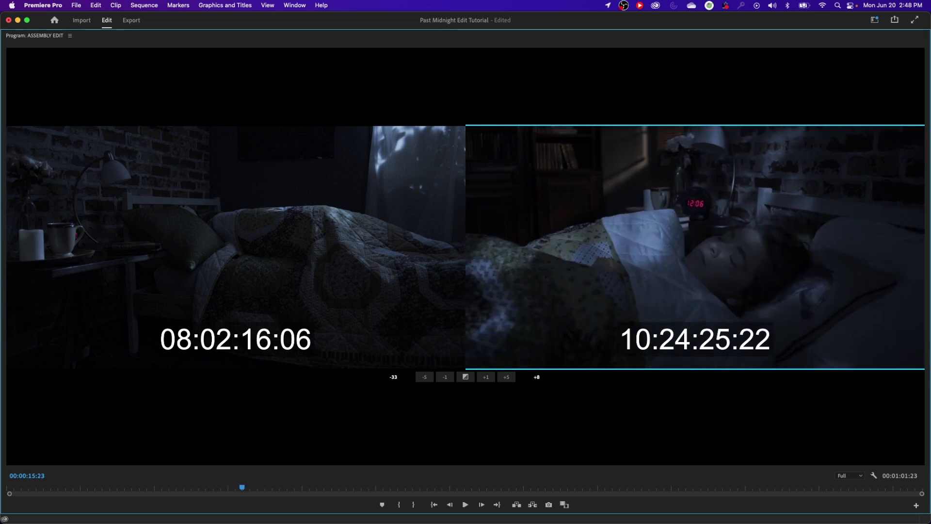
key(super+z)
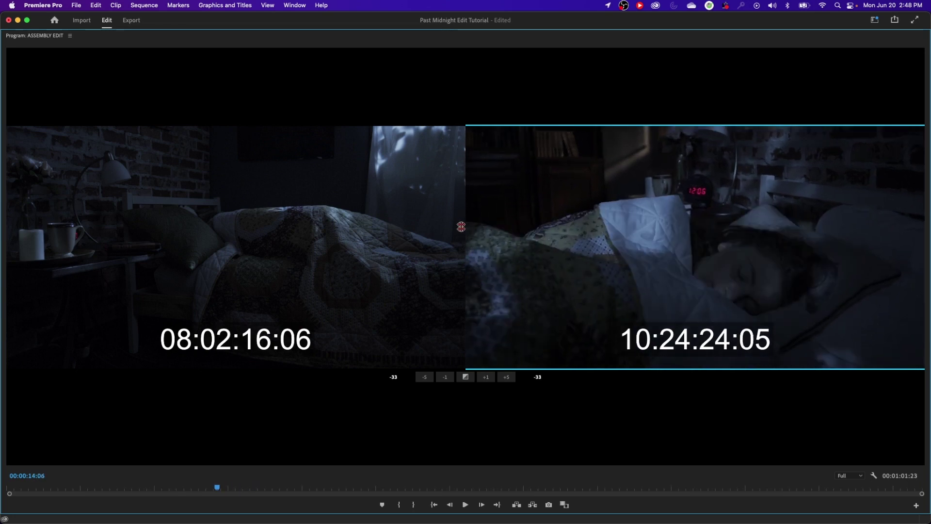
- Roll the cut further back to a total shift of -67 frames, restore the monitor size and play back the result
drag(465, 227, 641, 256)
drag(464, 234, 447, 233)
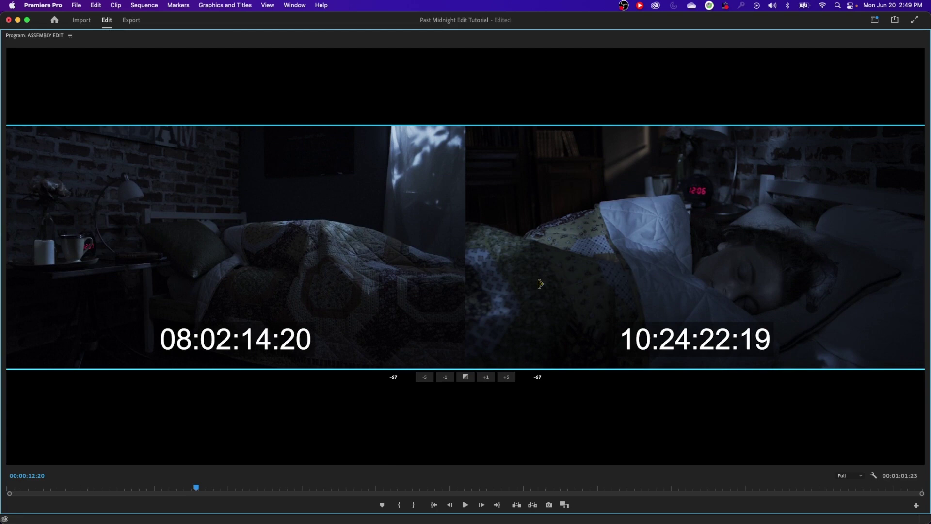
key(grave)
key(space)
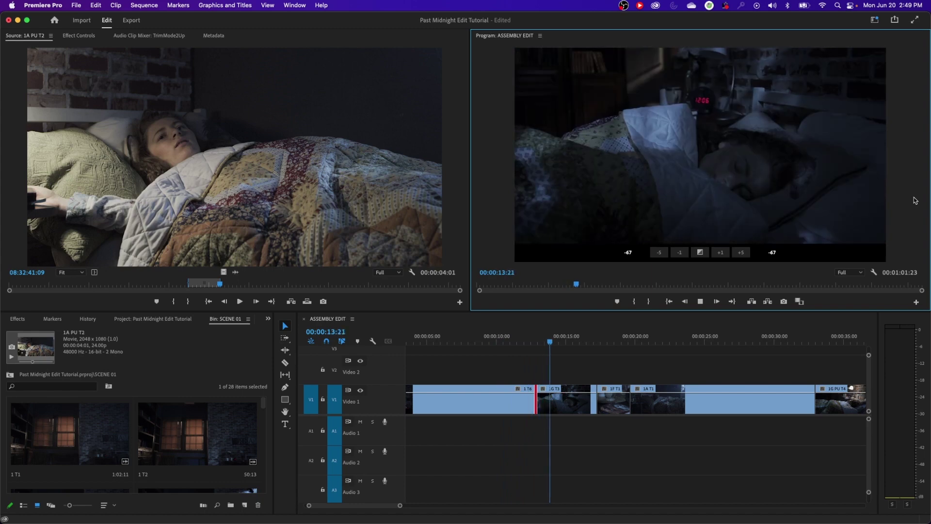
key(space)
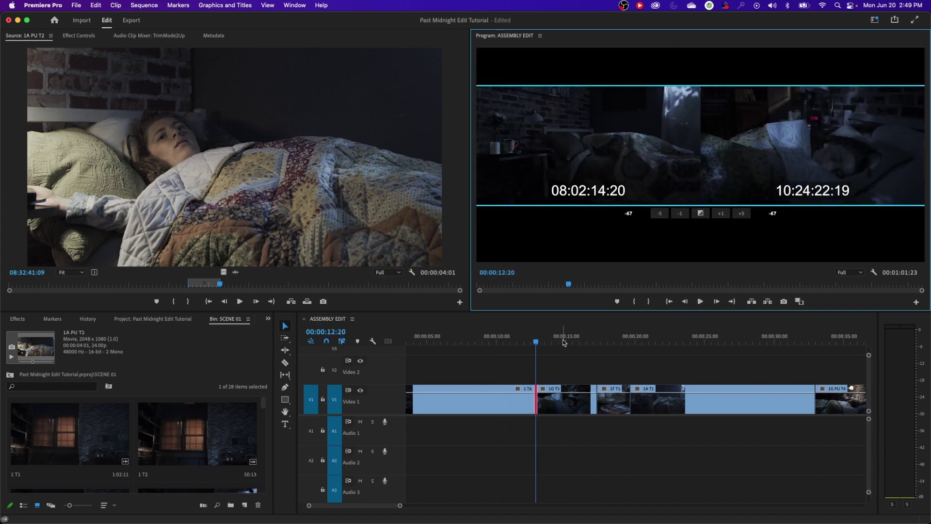
- Play the sequence at a faster speed from about 30 seconds, fit it all in the timeline and activate the Ripple Edit tool
drag(564, 343, 658, 349)
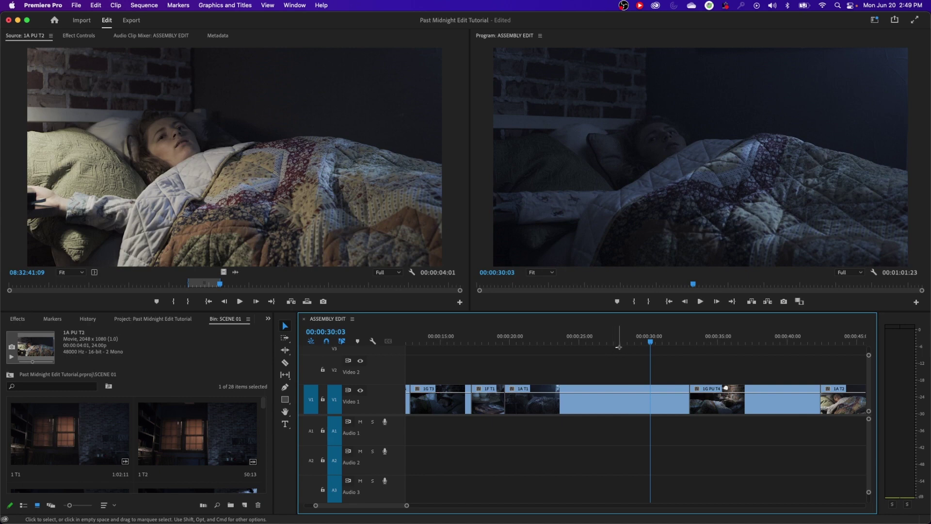
key(l)
key(l)
key(l)
key(backslash)
key(b)
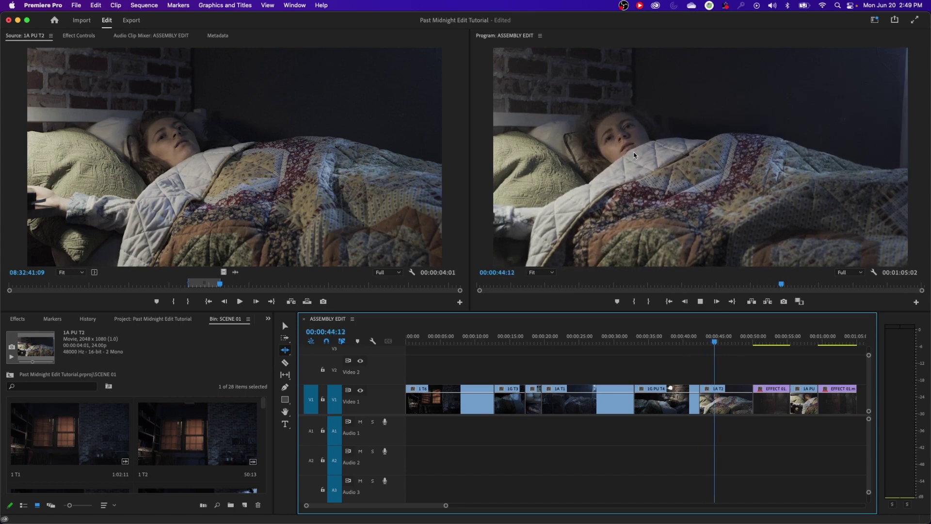
- Open the cut before clip 1A T2 in the enlarged trim view and ripple trim the incoming side forward by 59 frames
key(space)
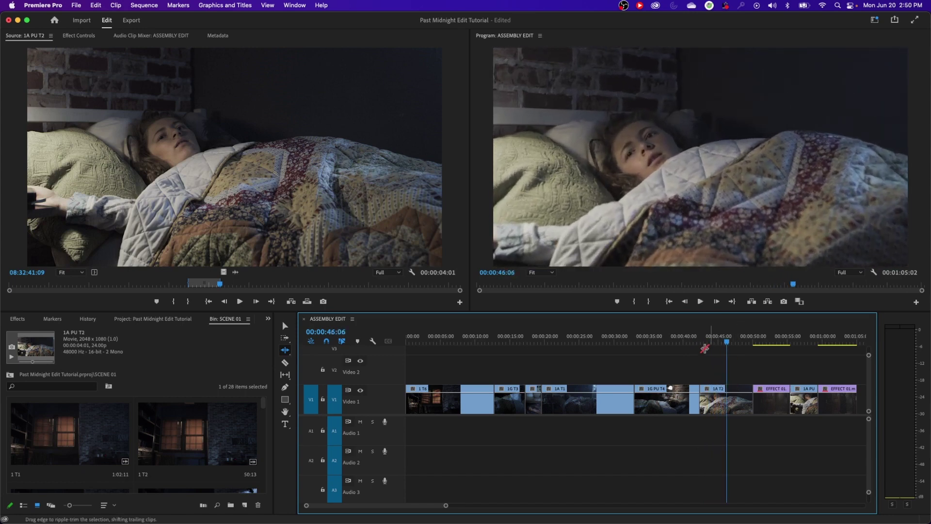
click(723, 342)
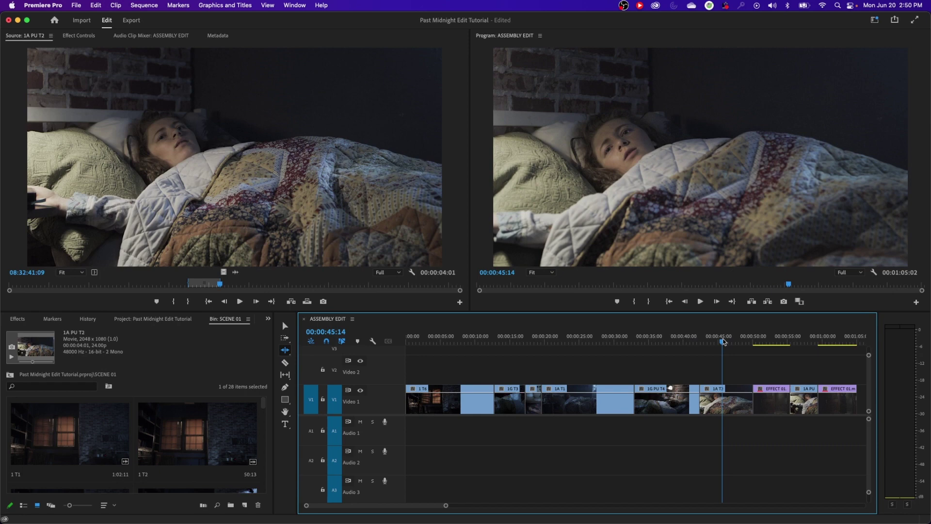
key(shift+t)
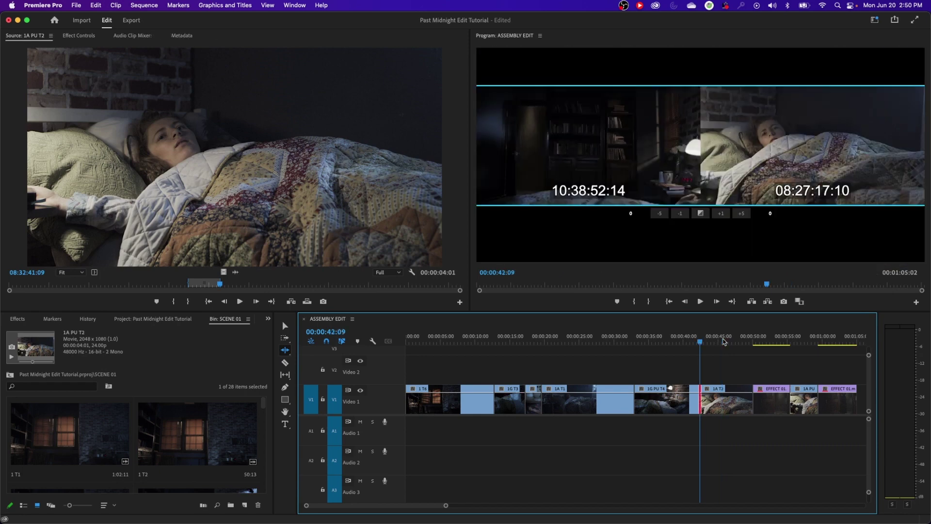
key(v)
key(grave)
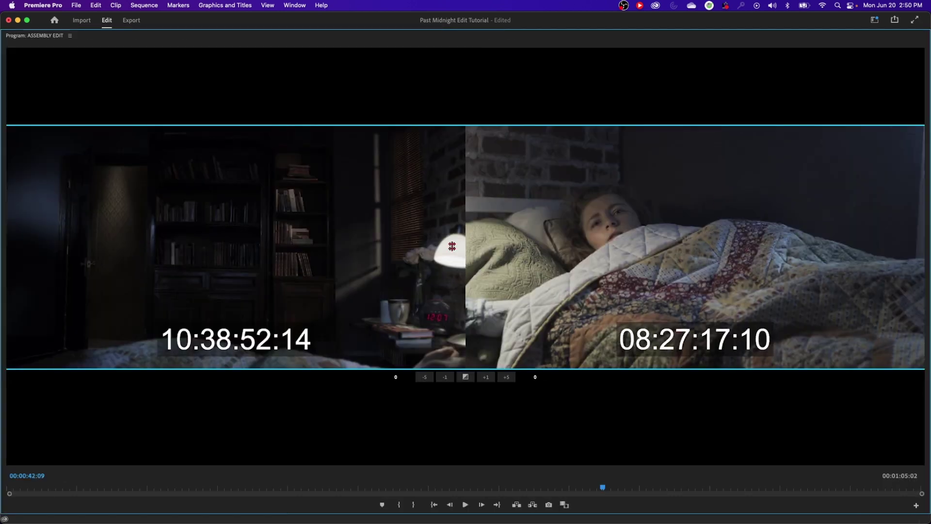
click(487, 240)
drag(487, 240, 546, 240)
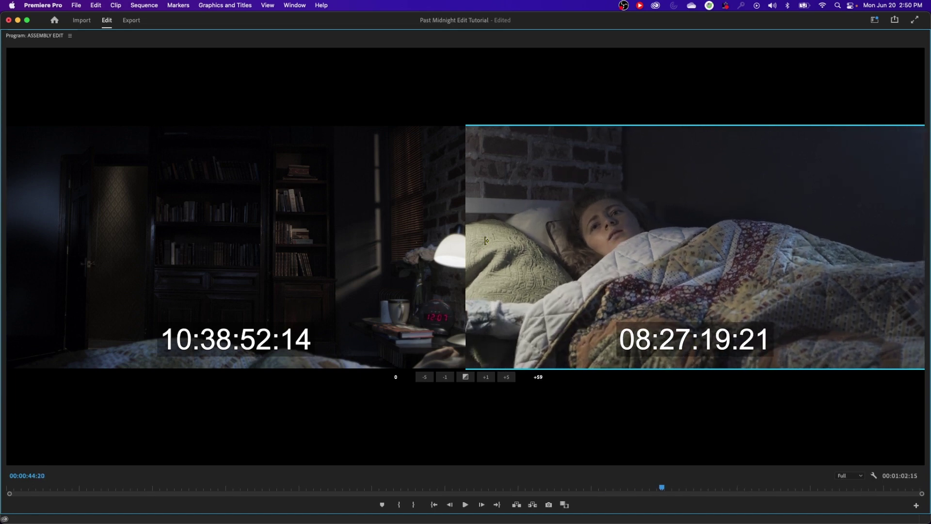
- Review the cut in playback, try live-trimming the incoming side to a total of +78 frames, and play it again
key(space)
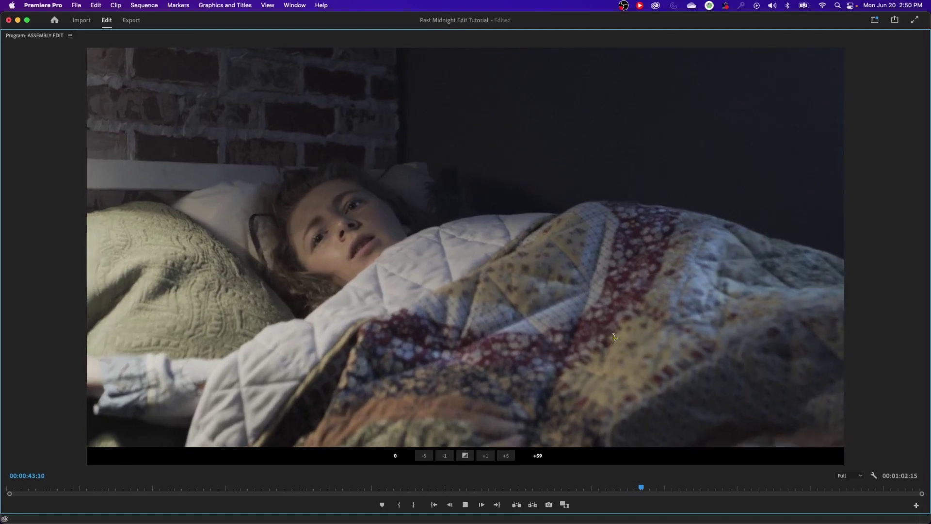
key(space)
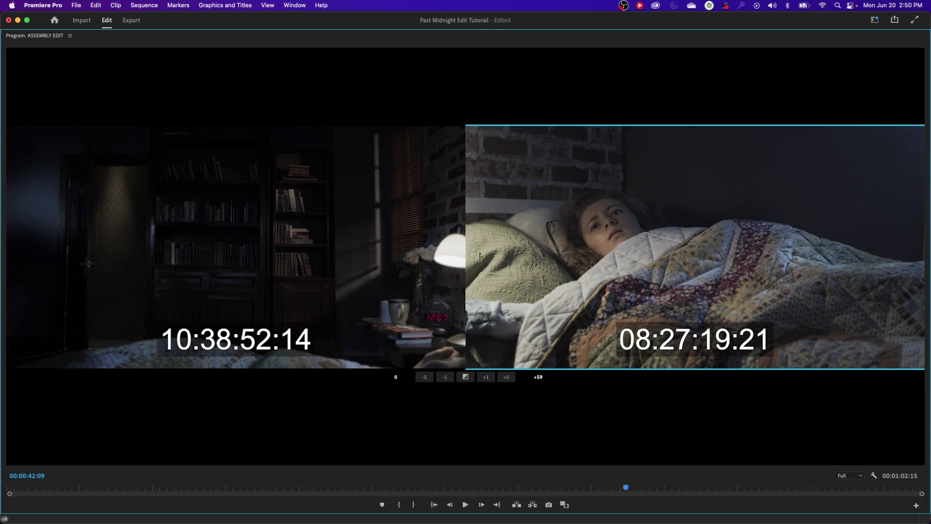
key(l)
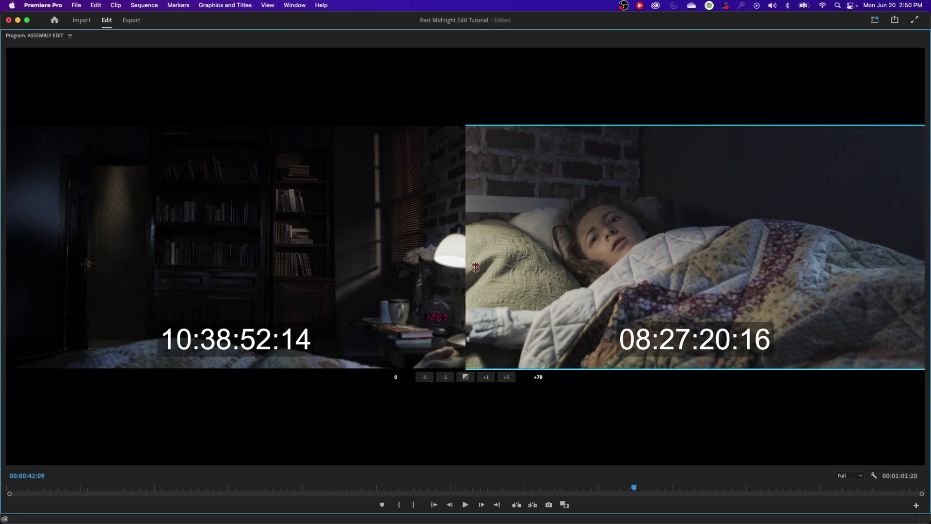
key(space)
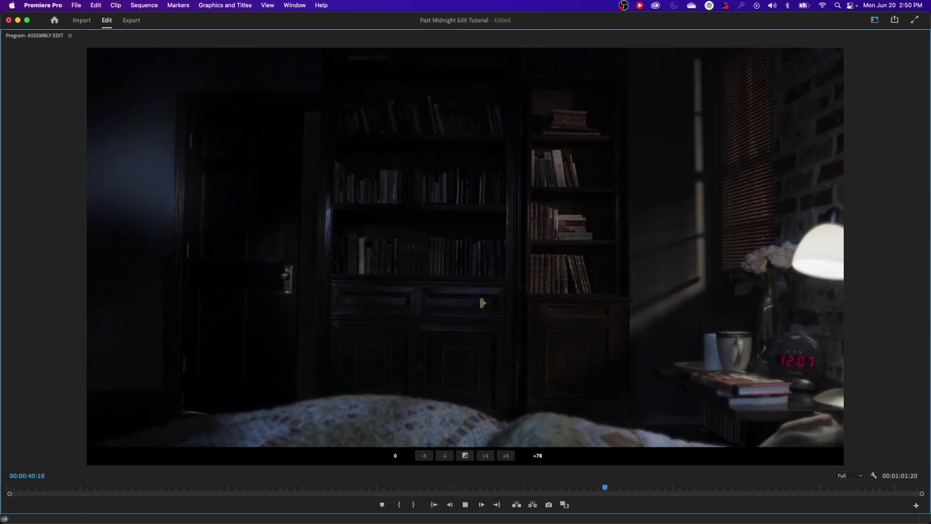
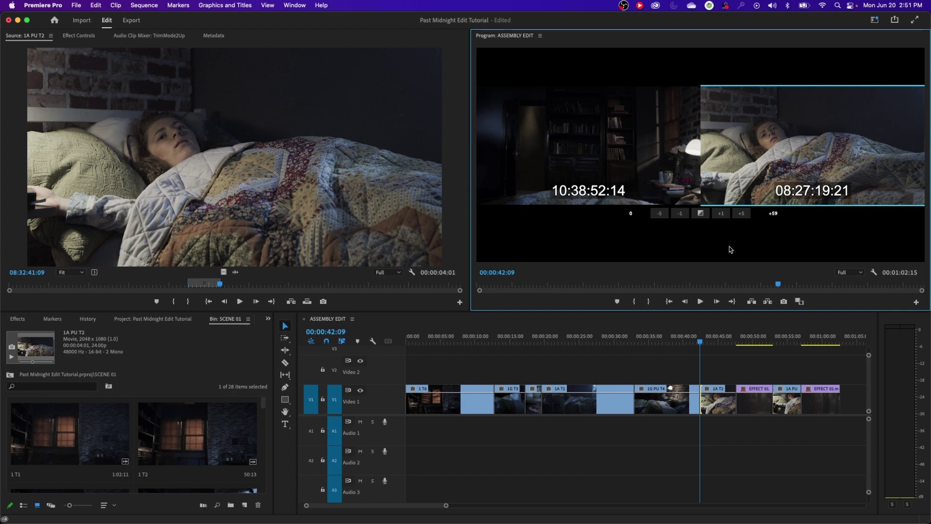
- Nudge the incoming side of the cut forward frame by frame to a total ripple trim of +80 frames
key(alt+Right)
key(alt+Right)
key(alt+Right)
key(alt+Right)
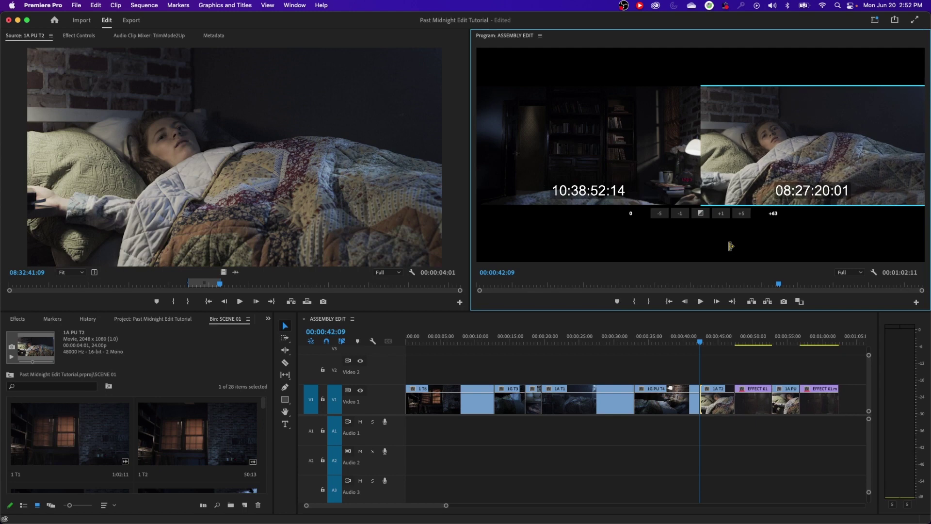
key(alt+Right)
key(alt+Right)
key(alt+Right)
key(alt+Right)
key(alt+Right)
key(alt+Right)
key(alt+Right)
key(alt+Right)
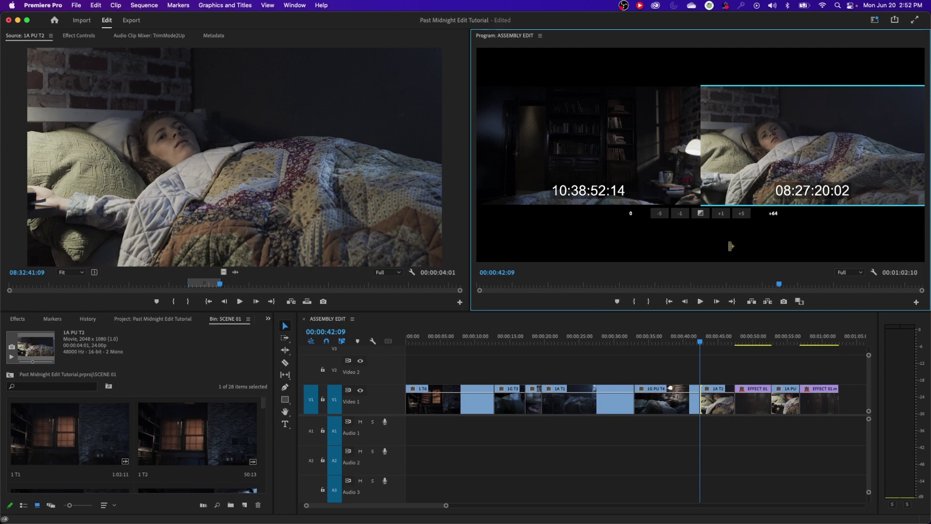
key(alt+Right)
key(alt+Right)
key(alt+Right)
key(alt+Right)
key(alt+Right)
key(alt+Right)
key(alt+Right)
key(alt+Right)
key(alt+Right)
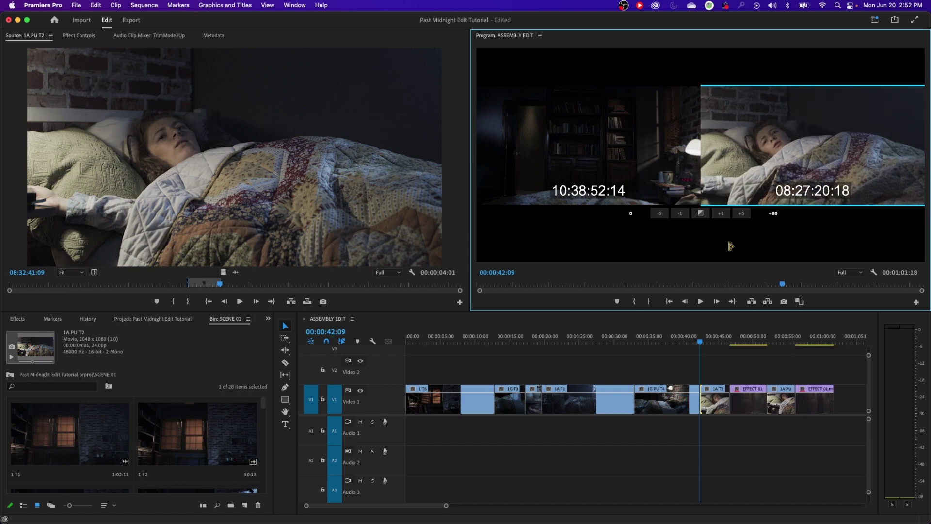
- Fine-tune the incoming side back and forth by single frames, settling on a total trim of +76 frames
key(alt+Left)
key(alt+Left)
key(alt+Left)
key(alt+Left)
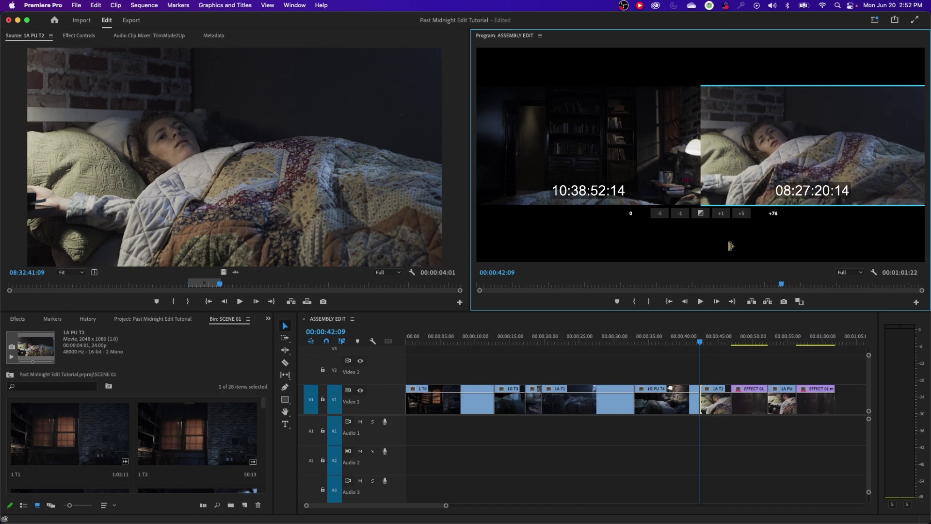
key(alt+Right)
key(alt+Right)
key(alt+Right)
key(alt+Right)
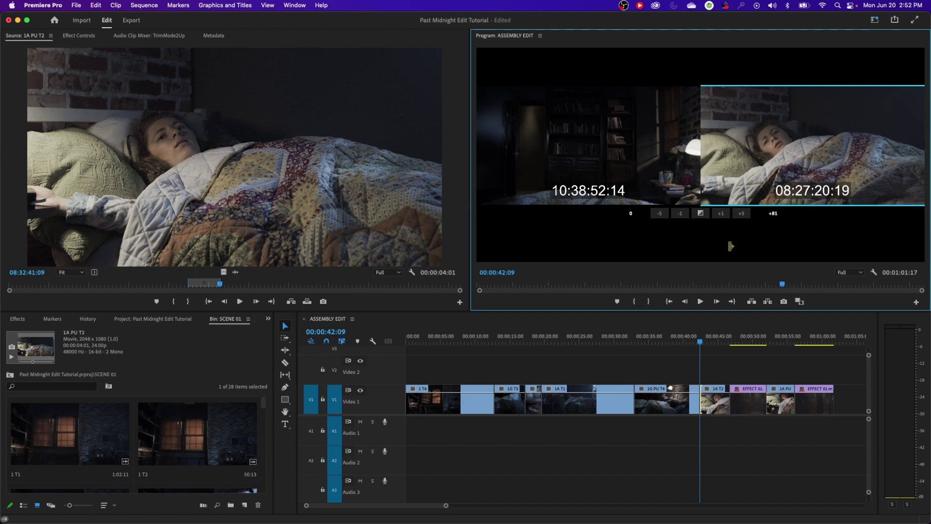
key(alt+Left)
key(alt+Left)
key(alt+Left)
key(alt+Left)
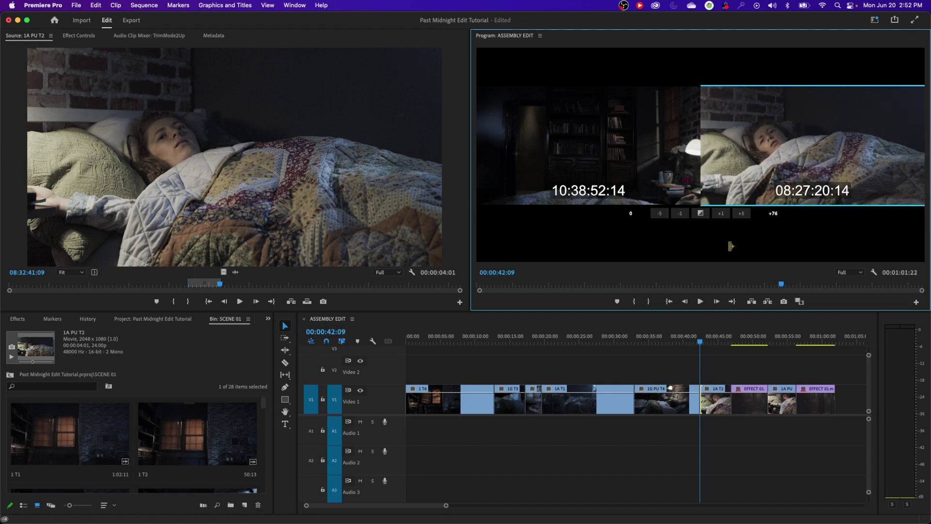
- Play the sequence from just before the trimmed cut through clip 1A T2 to review the timing
click(676, 349)
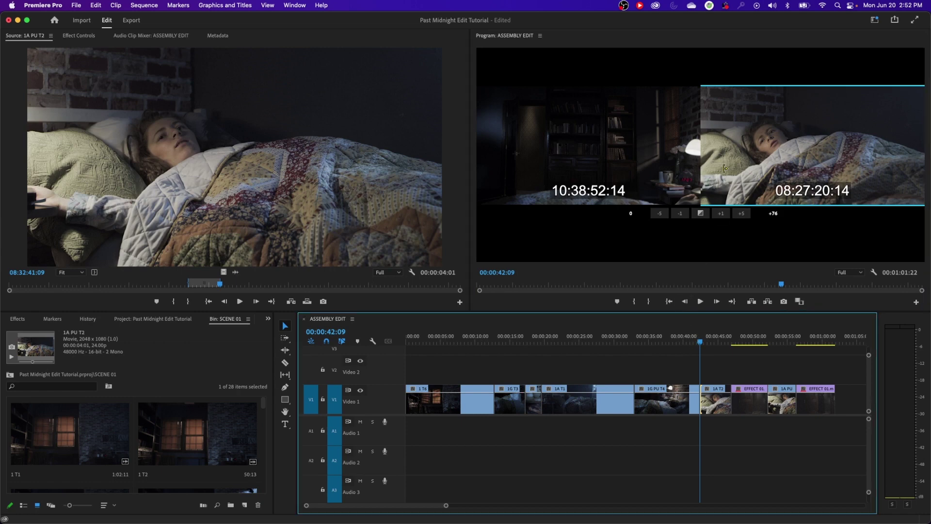
mouse_move(699, 345)
mouse_down()
mouse_move(674, 345)
mouse_move(694, 345)
mouse_up()
key(space)
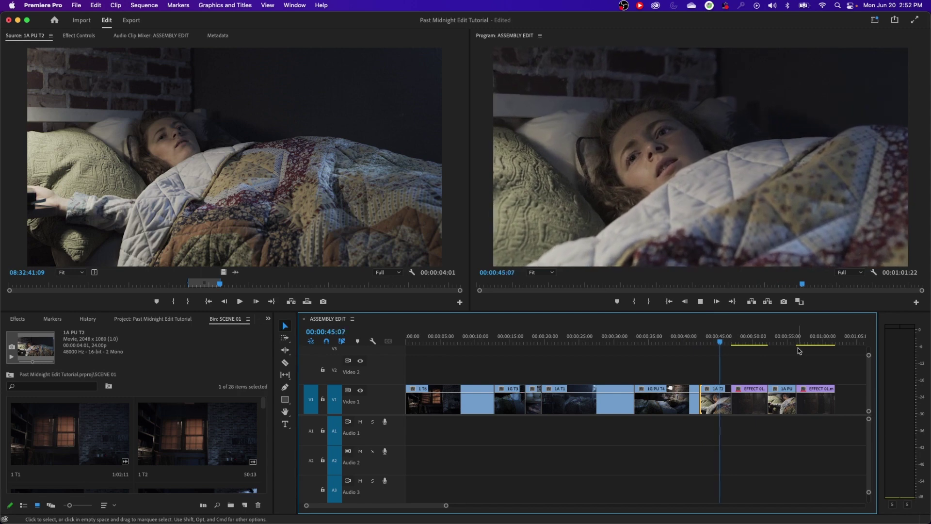
key(space)
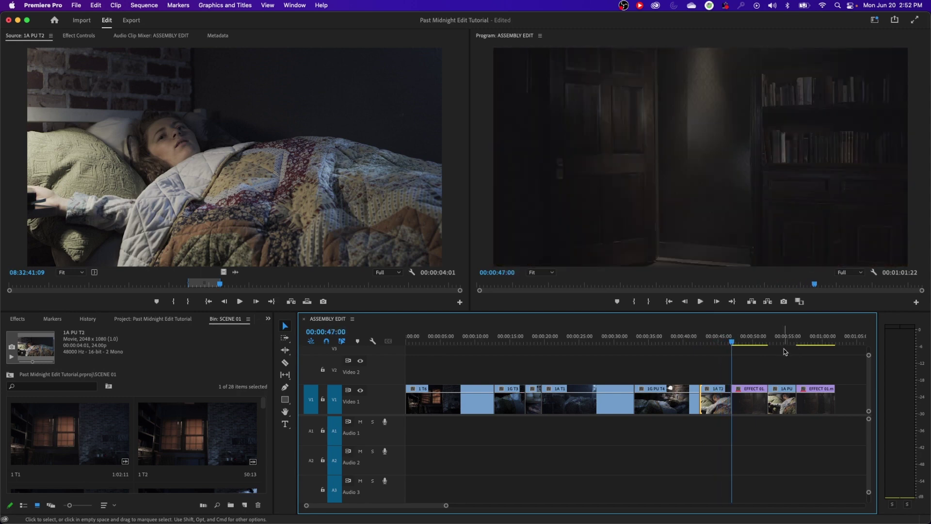
- Go to the cut between 1A T2 and EFFECT 01 in trim mode and extend the outgoing side by 59 frames during playback
click(724, 342)
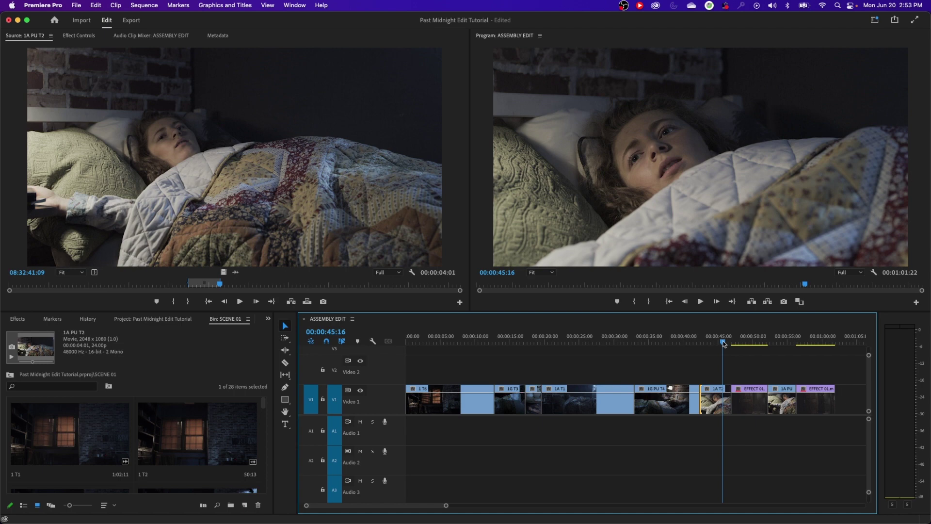
key(shift+t)
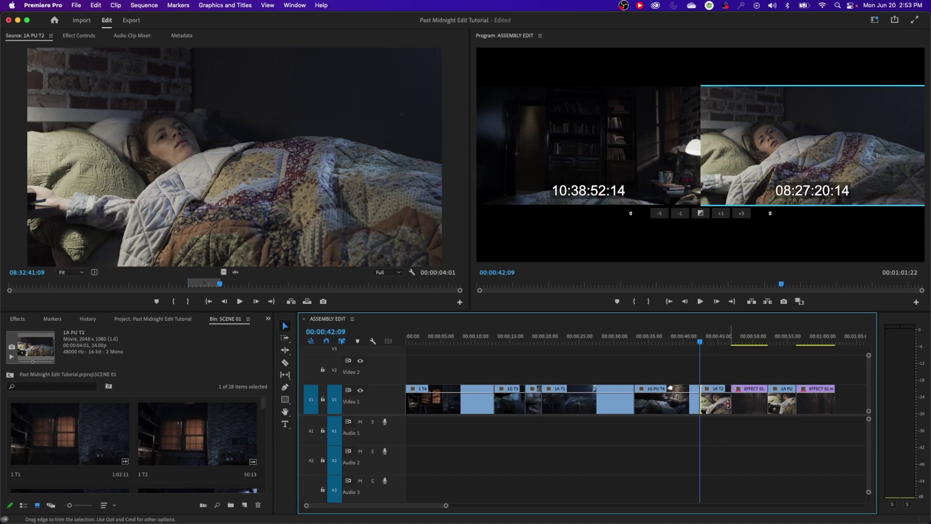
key(Down)
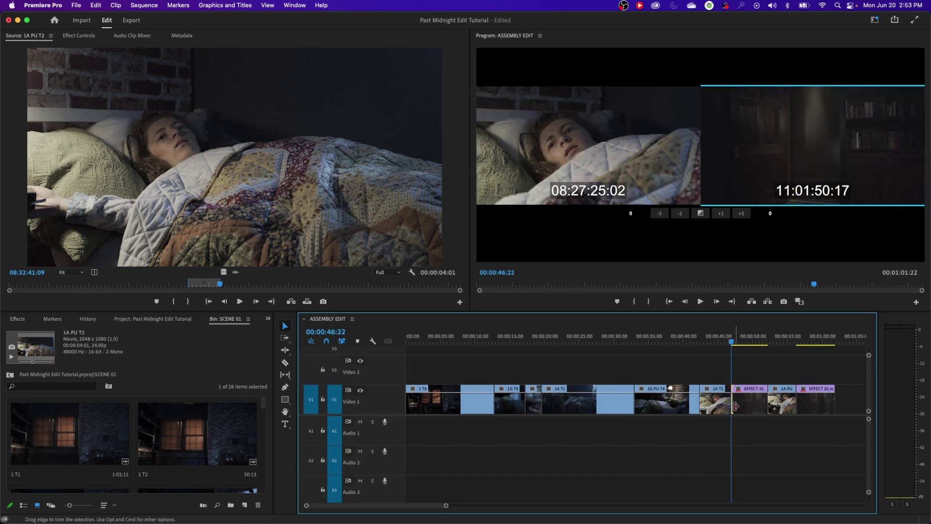
click(671, 152)
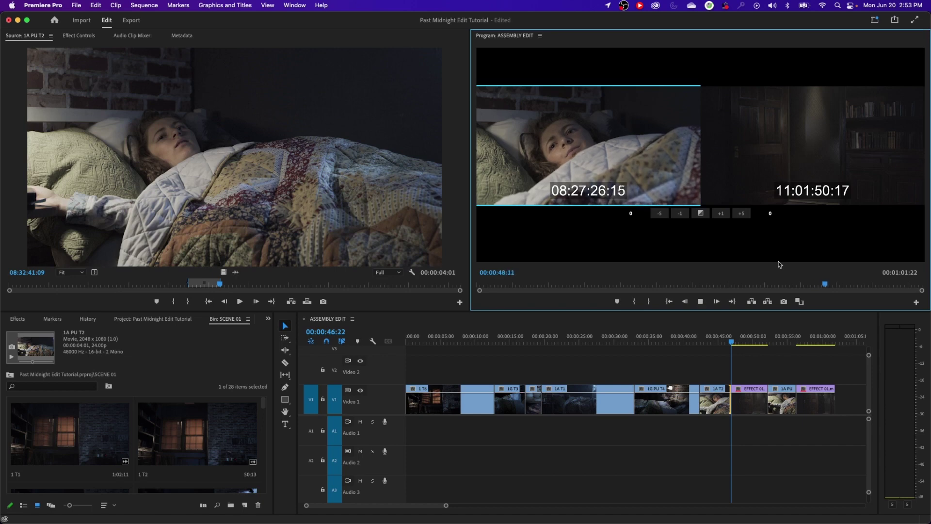
key(k)
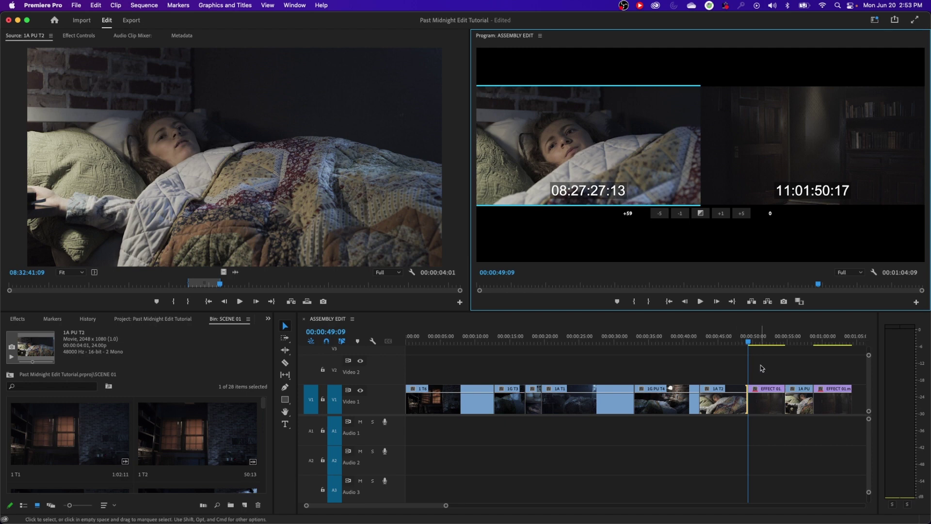
- Reopen the cut between 1A T2 and EFFECT 01, live-trim the outgoing side back to about 46 seconds, and play around the cut
drag(745, 344, 725, 355)
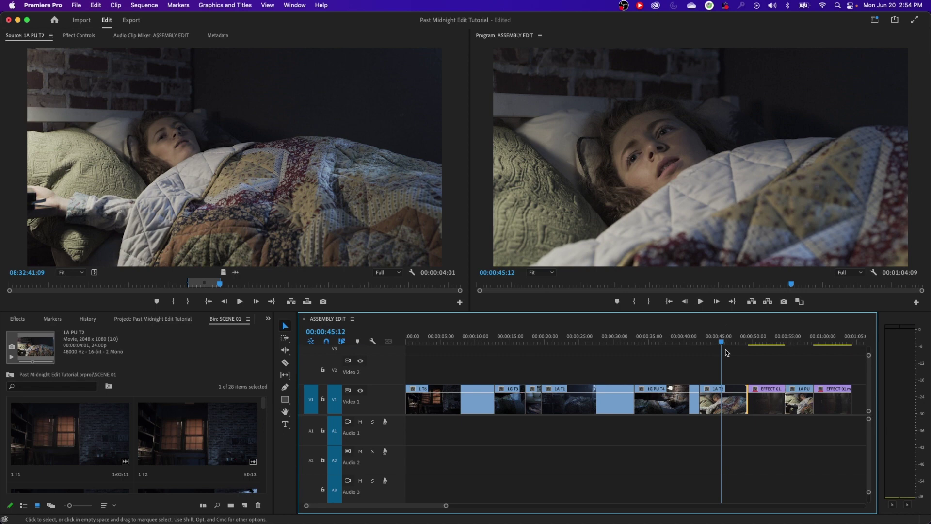
key(Down)
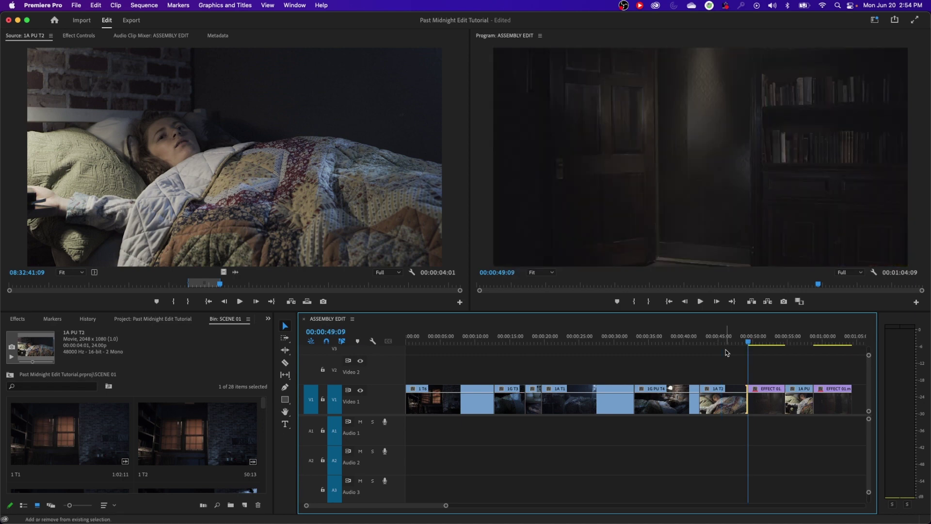
key(shift+t)
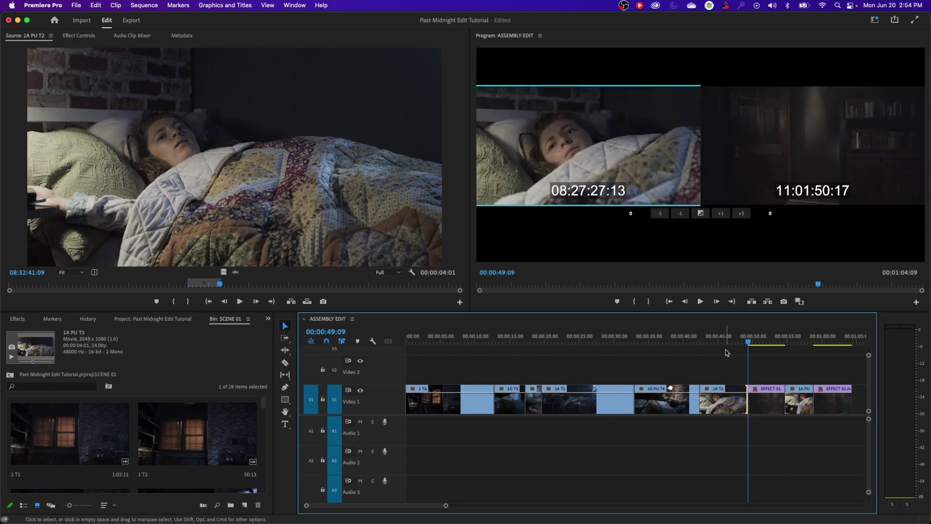
click(679, 148)
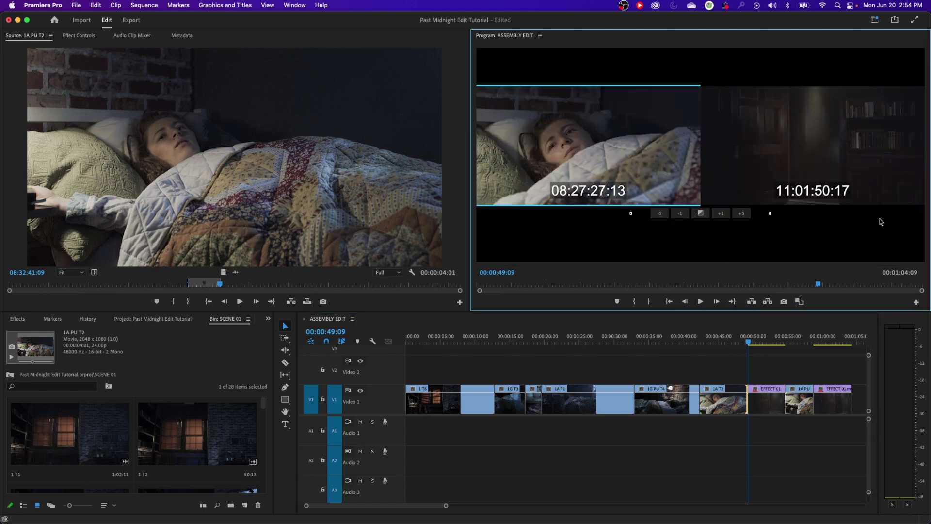
key(j)
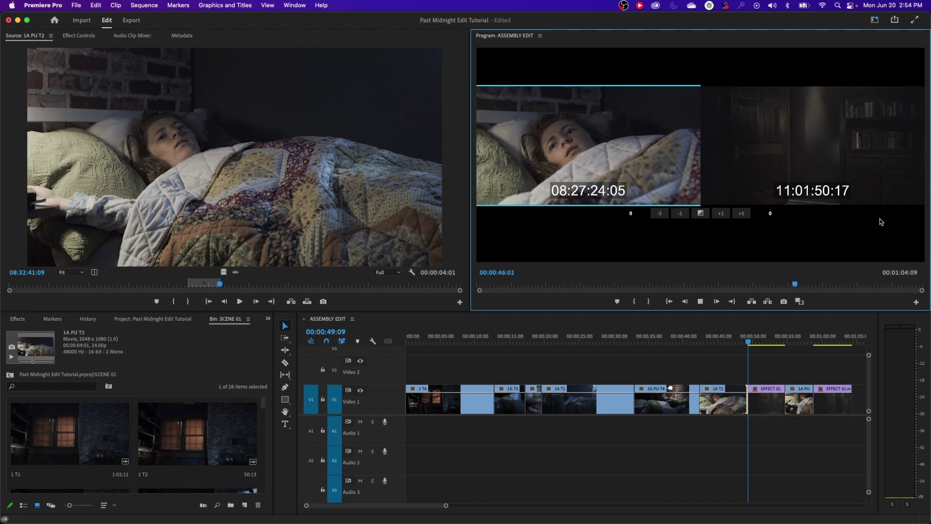
key(k)
click(726, 374)
key(shift+k)
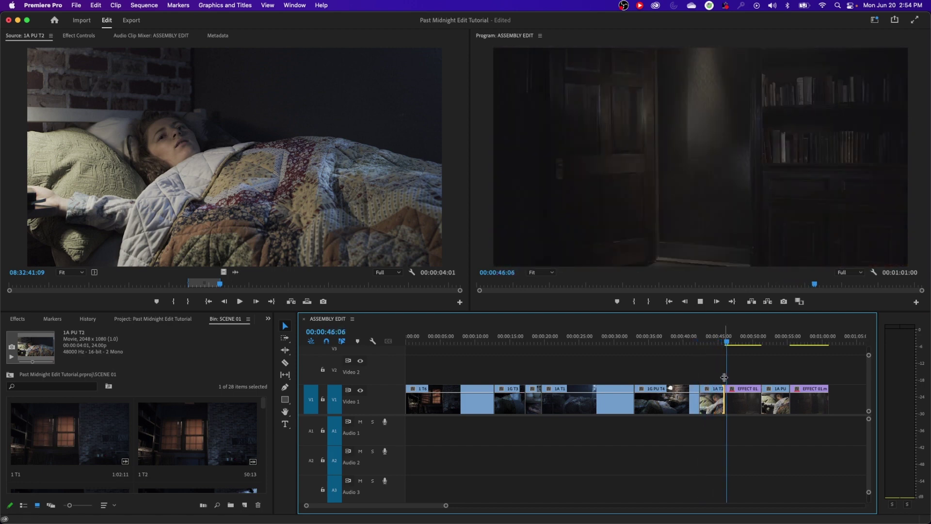
- Use the Ripple Edit tool to extend the end of the clip before 1A T2 by about 4 seconds, and play it
click(694, 343)
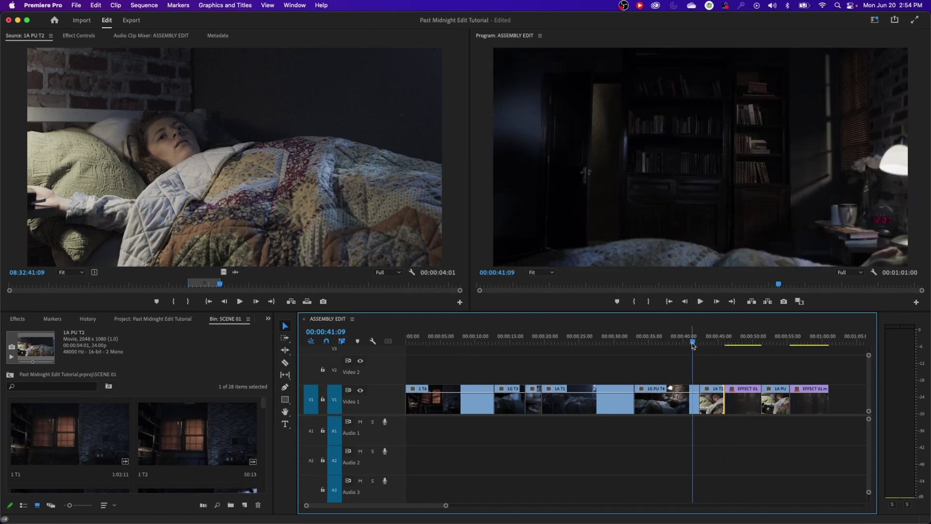
key(b)
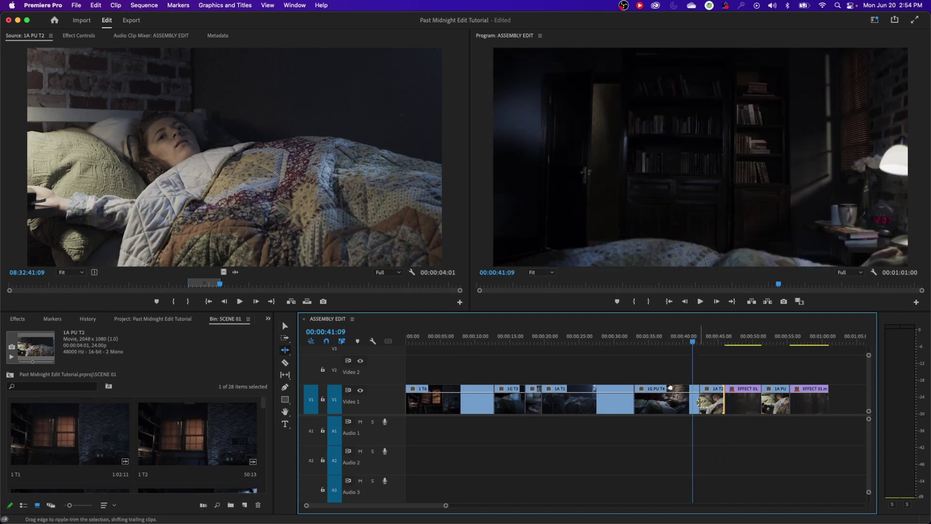
drag(700, 403, 726, 403)
key(space)
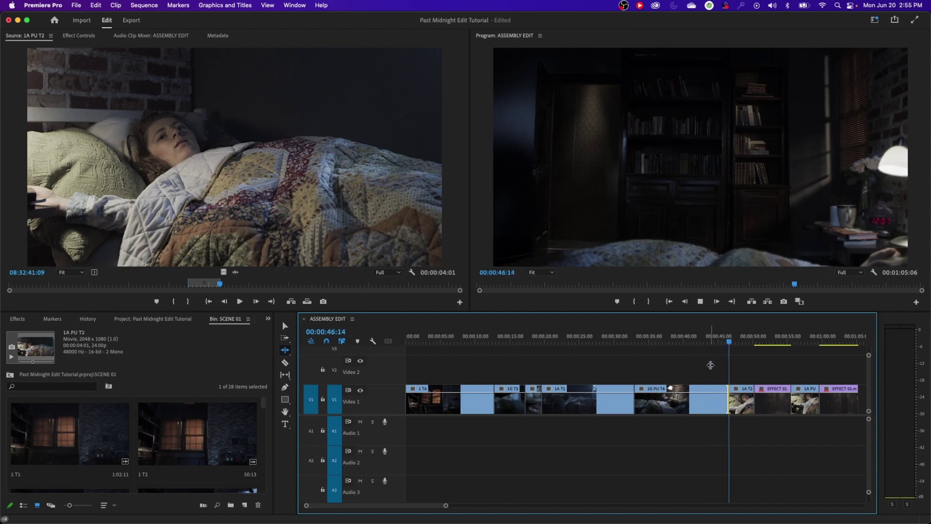
- Move the playhead to 00:00:36:22 and ripple trim the end of the clip before 1A T2 back to about 40 seconds
click(664, 341)
drag(665, 341, 662, 341)
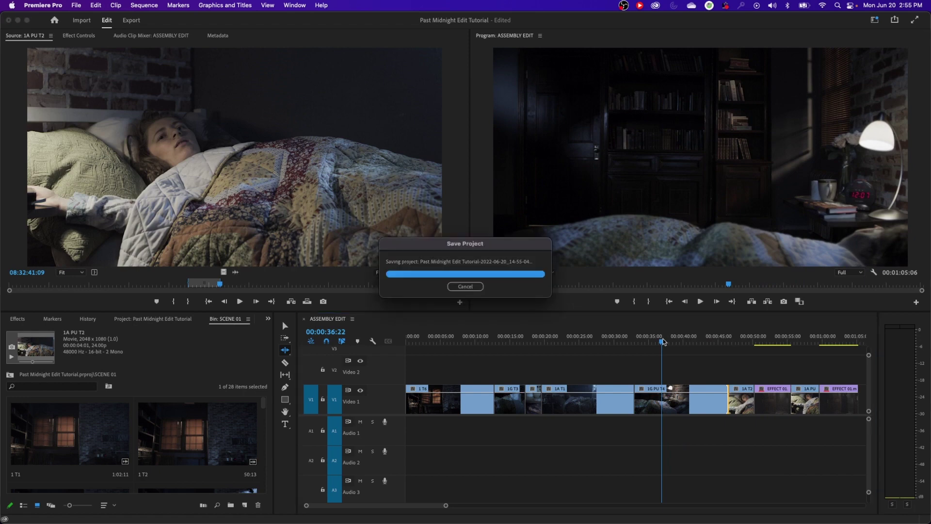
drag(727, 402, 688, 404)
mouse_move(679, 406)
mouse_down()
mouse_move(669, 405)
mouse_move(679, 406)
mouse_up()
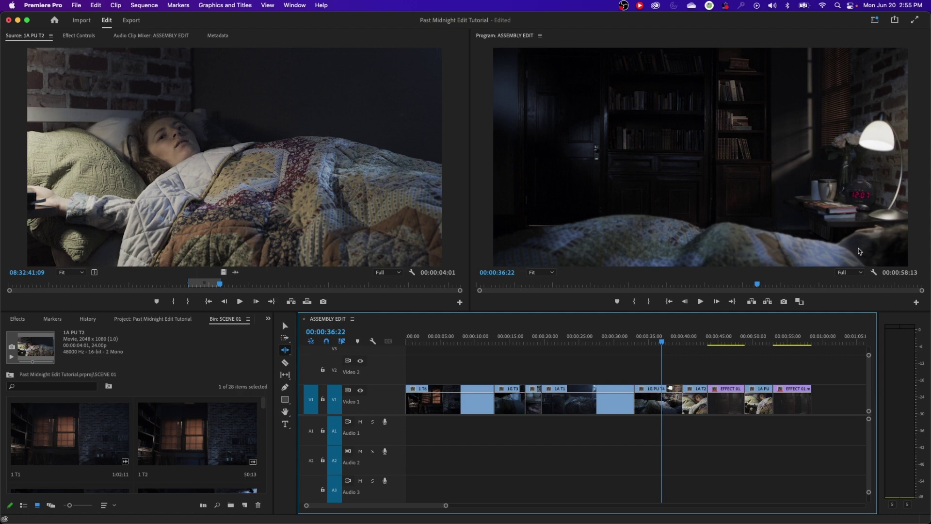
- Open the cut before 1A T2 in trim mode and extend the outgoing side by 59 frames during enlarged playback
key(t)
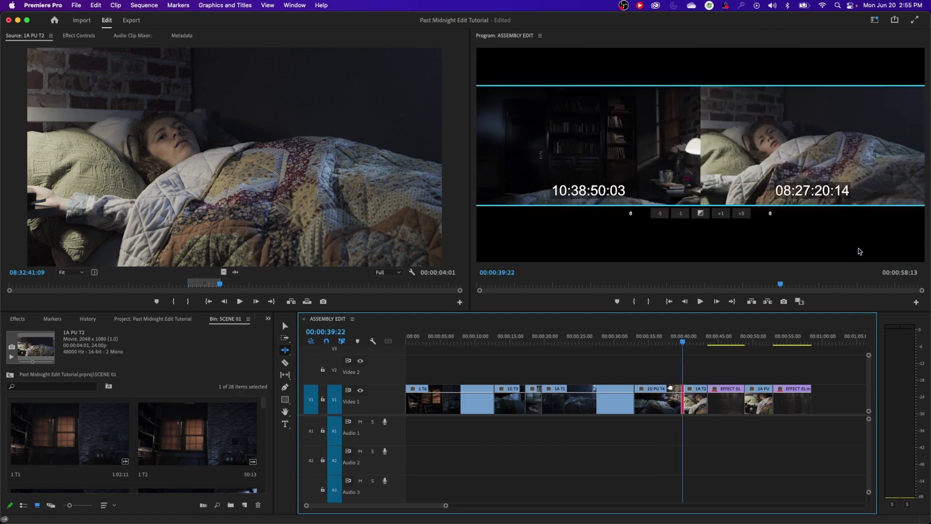
click(682, 143)
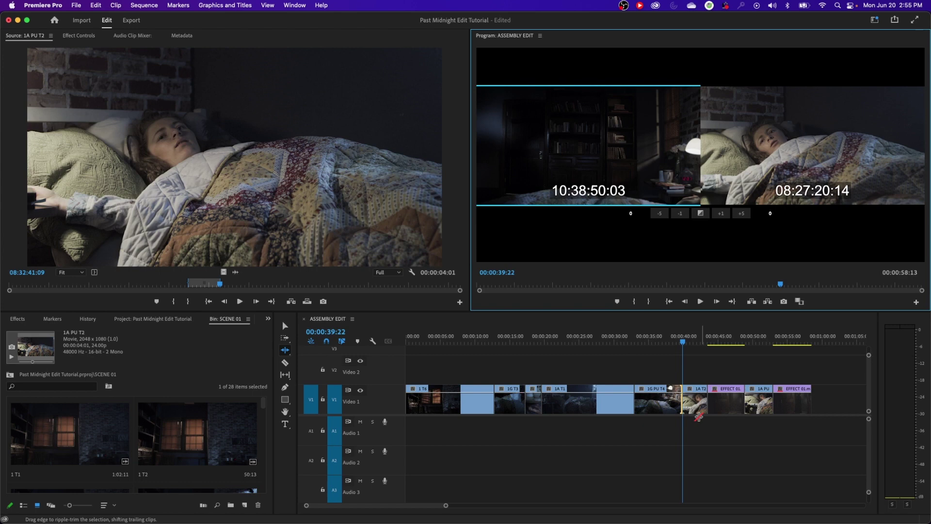
key(grave)
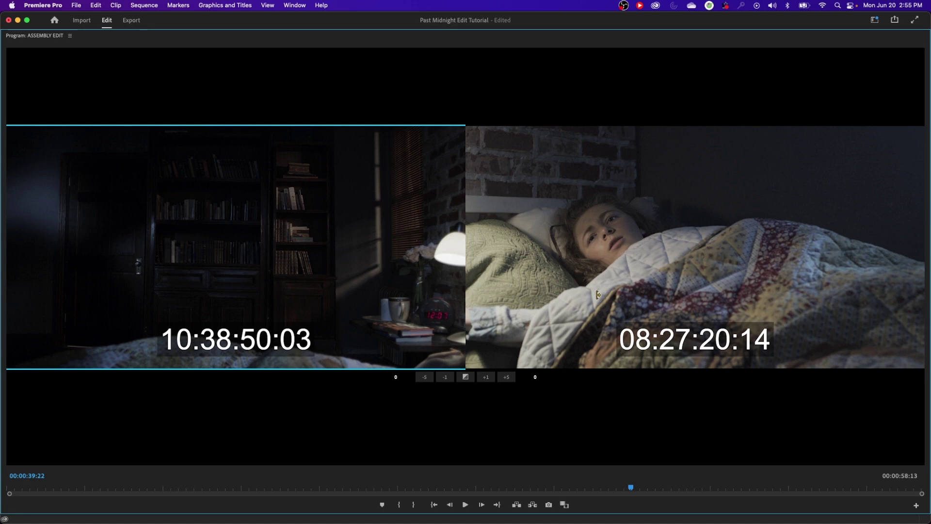
key(space)
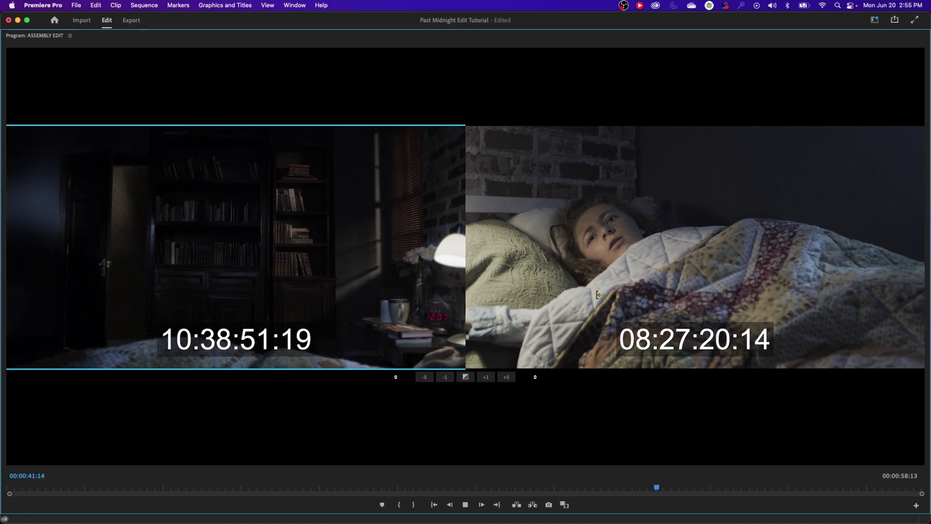
key(k)
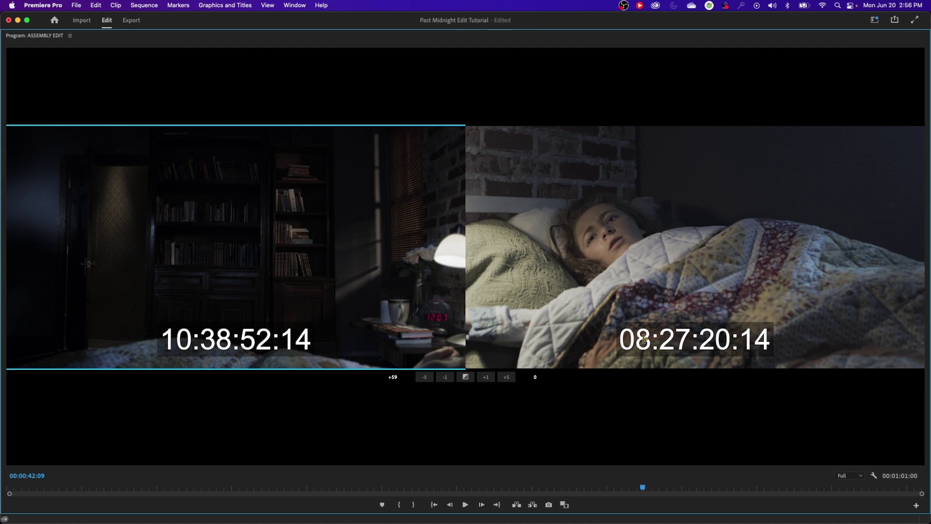
key(grave)
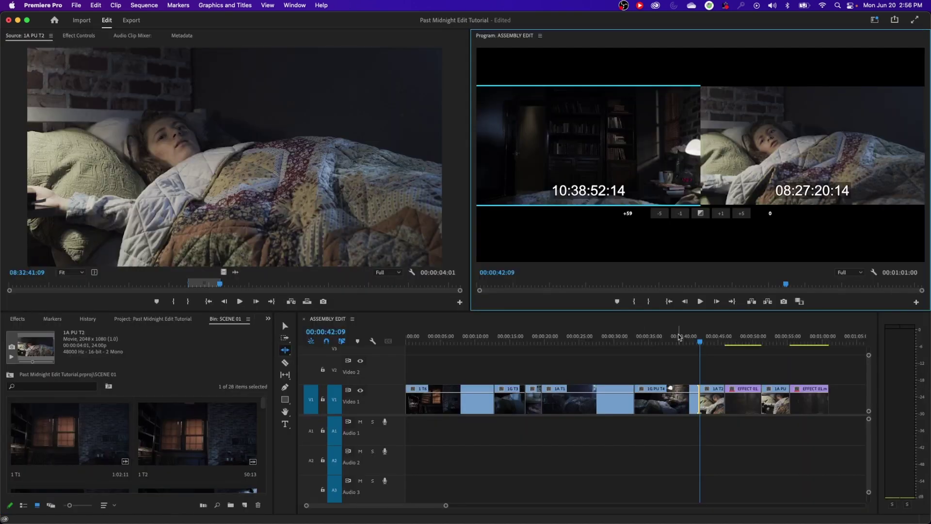
- Play through the extended cut into EFFECT 01 to review it, and switch back to the Selection tool
key(space)
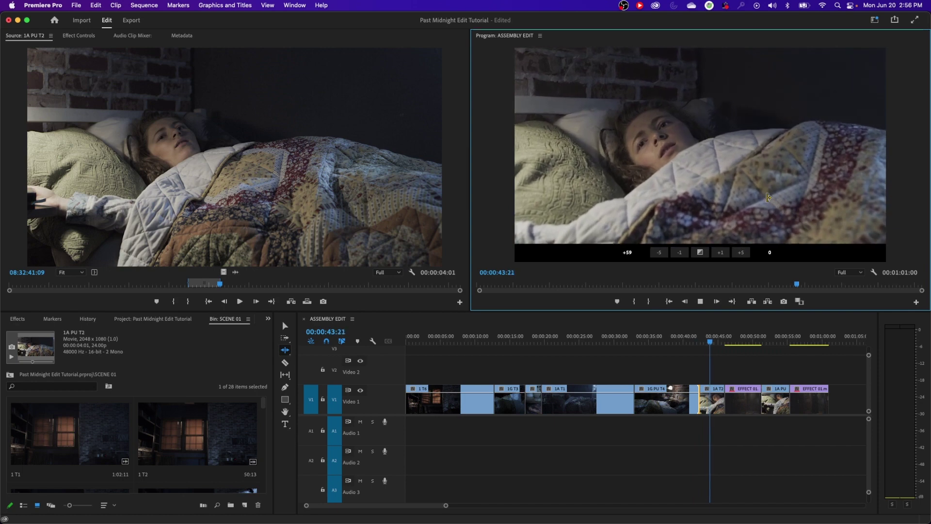
click(744, 368)
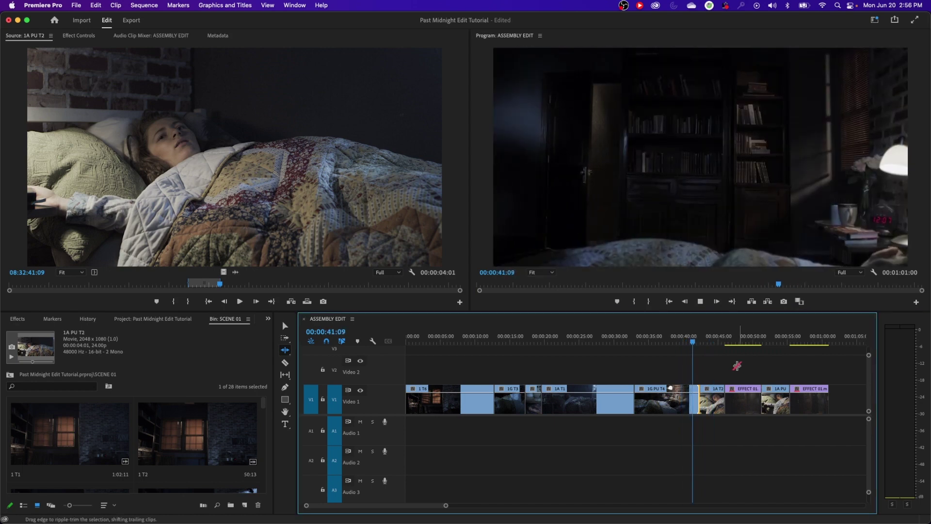
key(v)
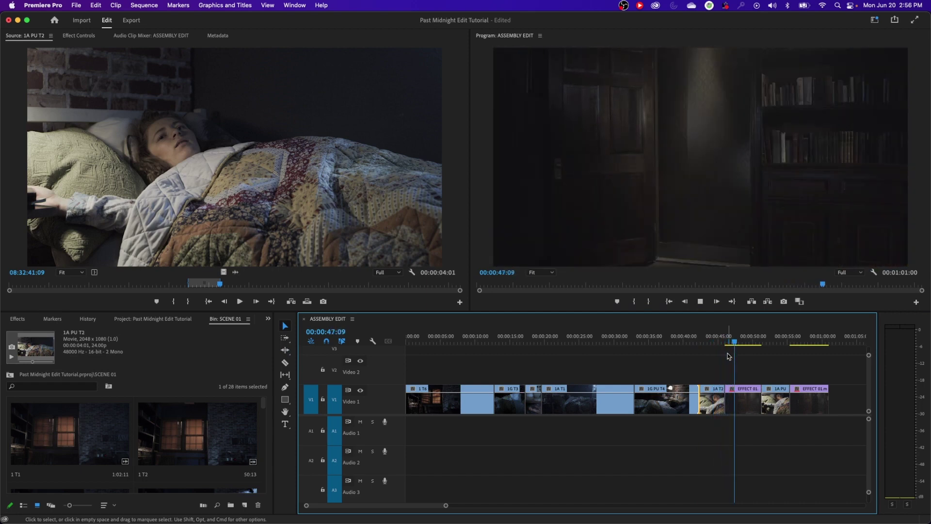
key(space)
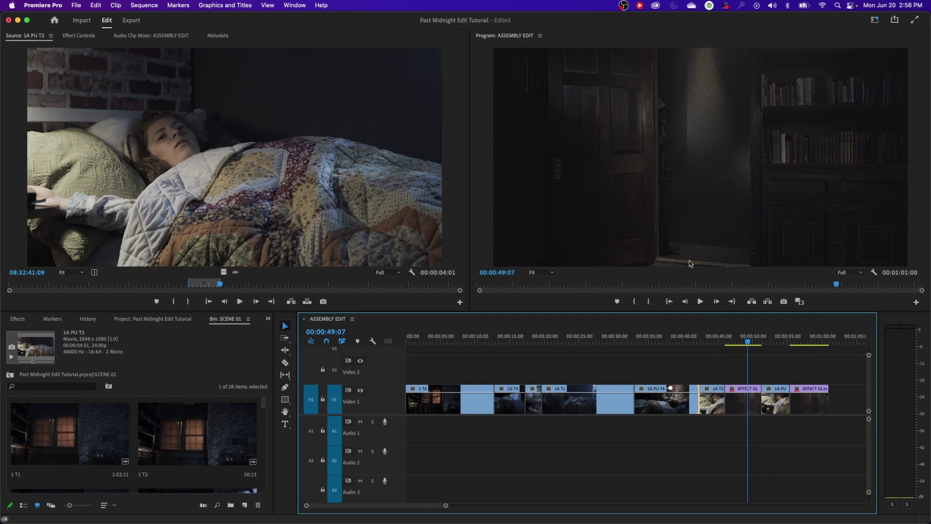
- Go to the cut between 1A T2 and EFFECT 01 in trim mode and live-trim 69 frames off the incoming side
key(Up)
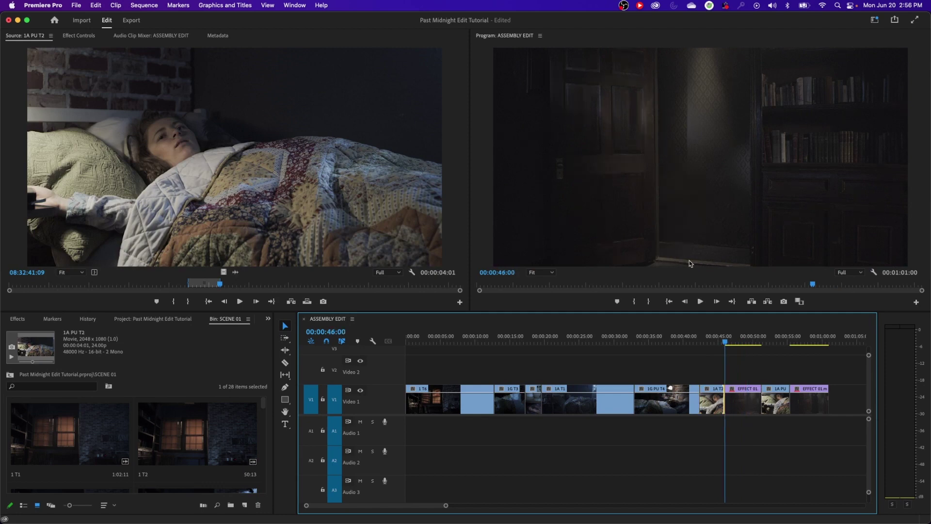
key(shift+t)
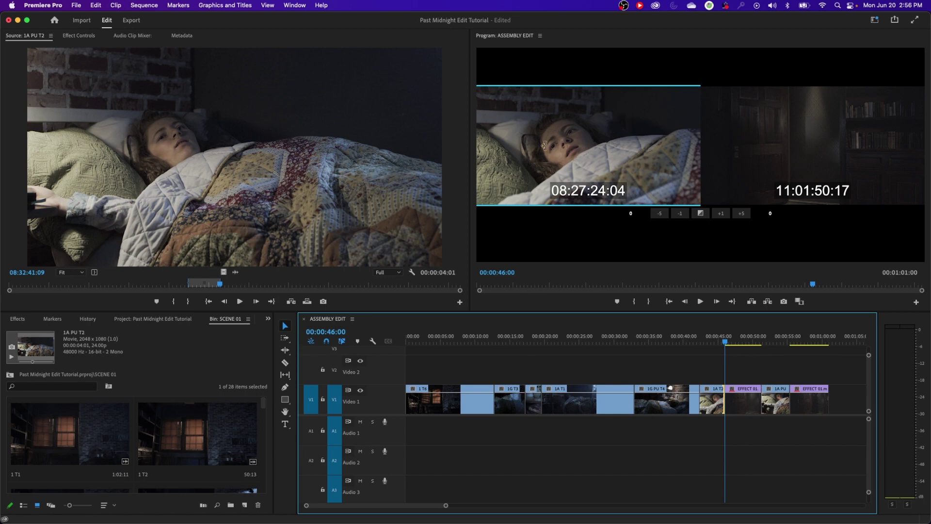
click(722, 143)
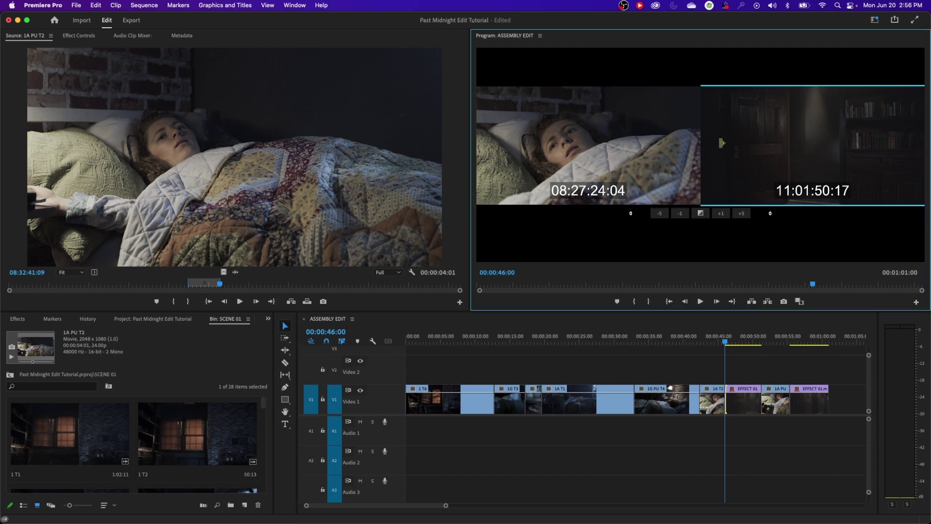
key(grave)
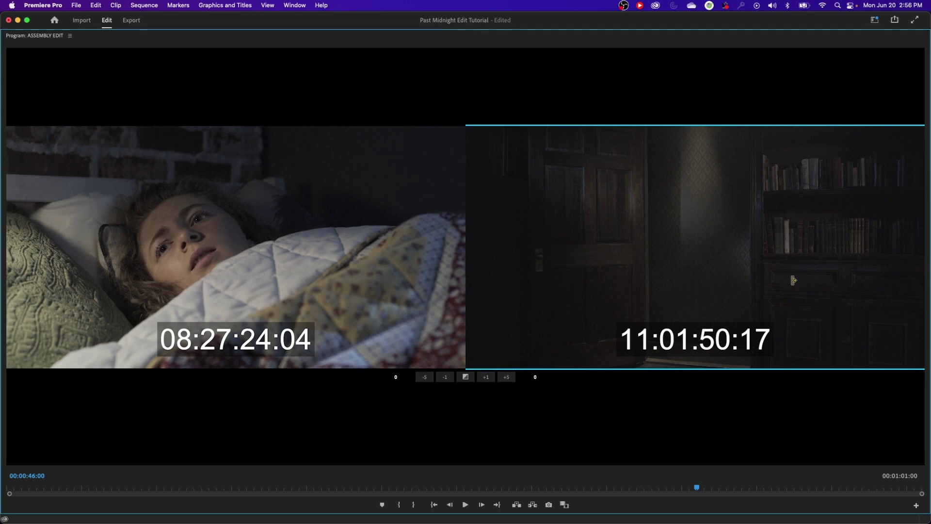
key(space)
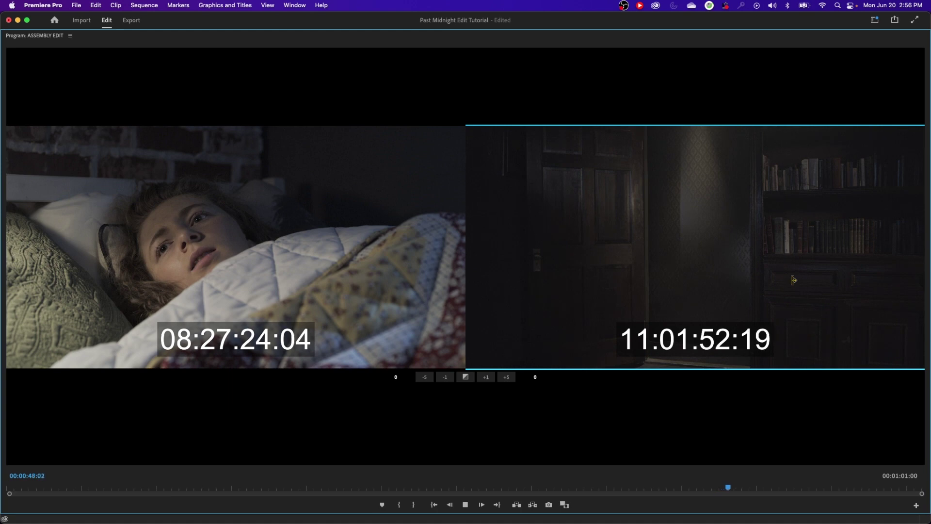
key(k)
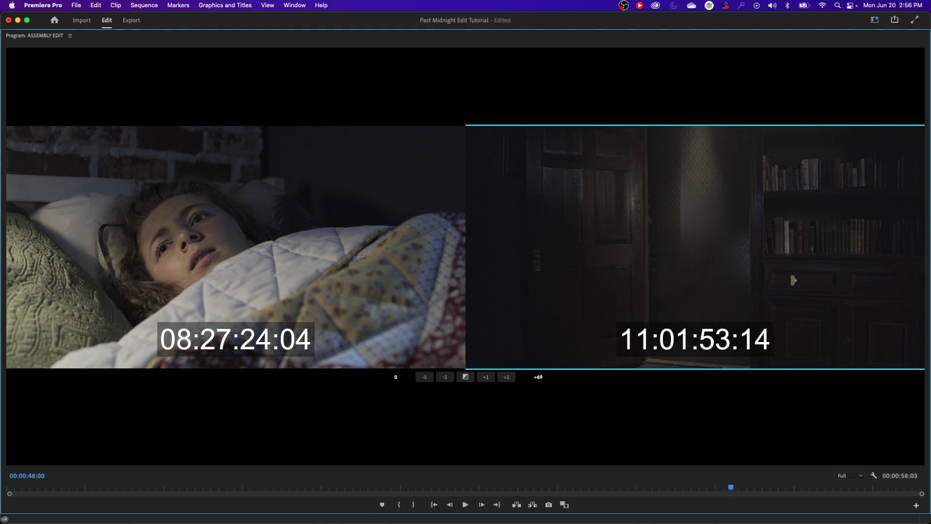
key(grave)
- Play the sequence from about 38 seconds to review the shortened EFFECT 01, and return to its start at 00:00:46:00
click(711, 338)
key(space)
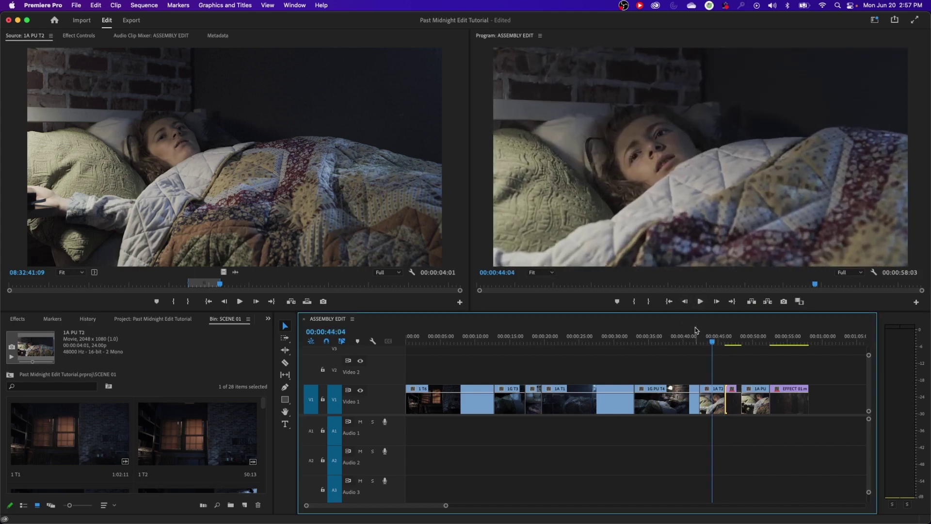
click(672, 339)
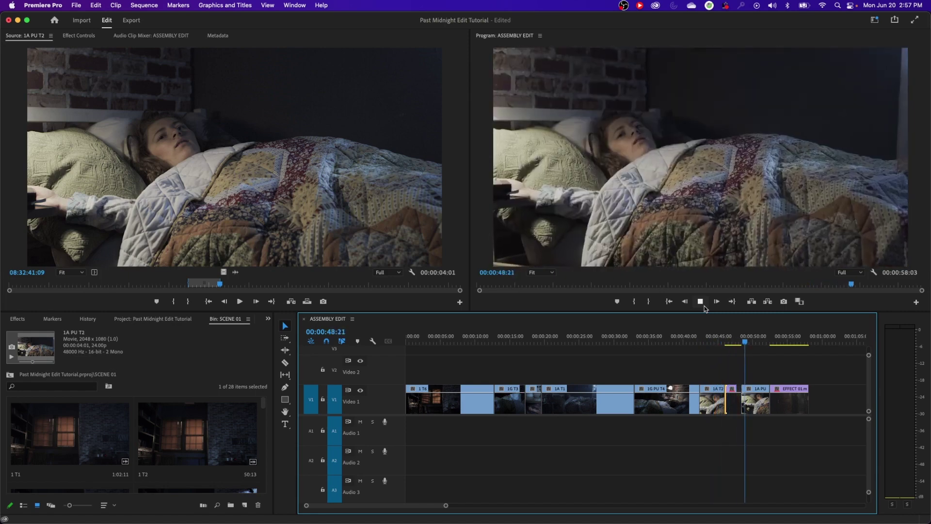
click(704, 306)
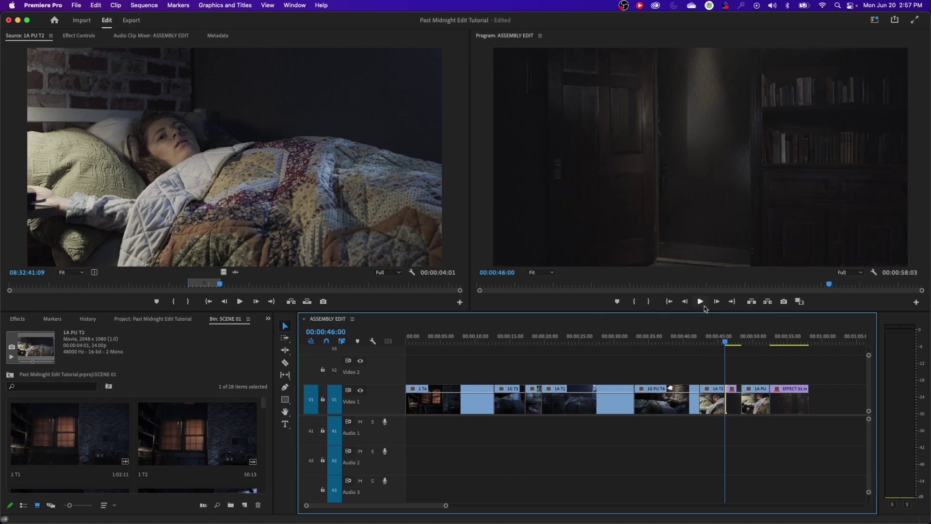
- Reopen the cut into EFFECT 01, restore 37 frames on the incoming side during reverse playback, play around the cut, and leave trim mode
key(t)
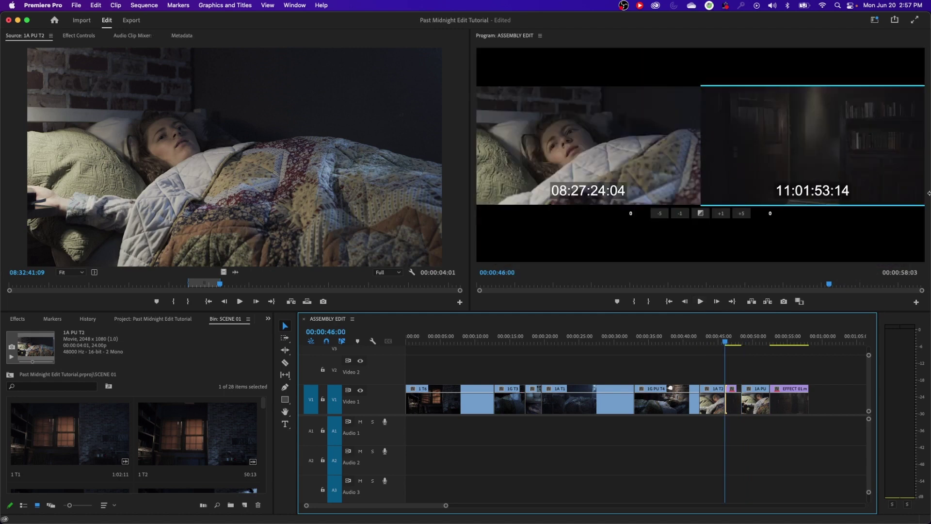
key(grave)
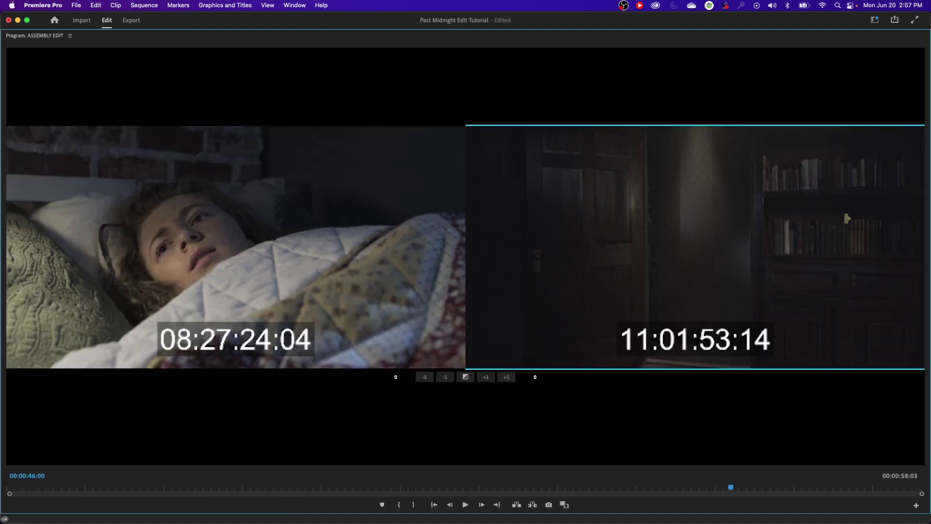
key(j)
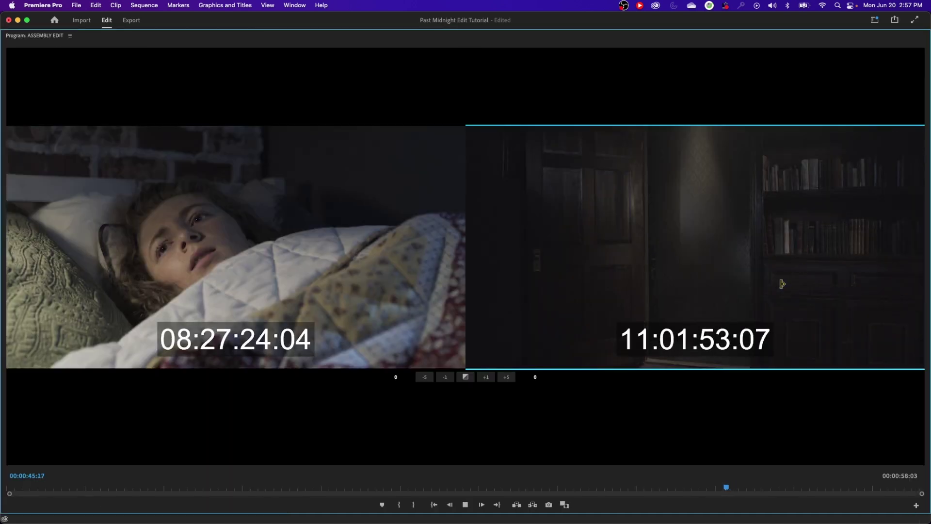
key(k)
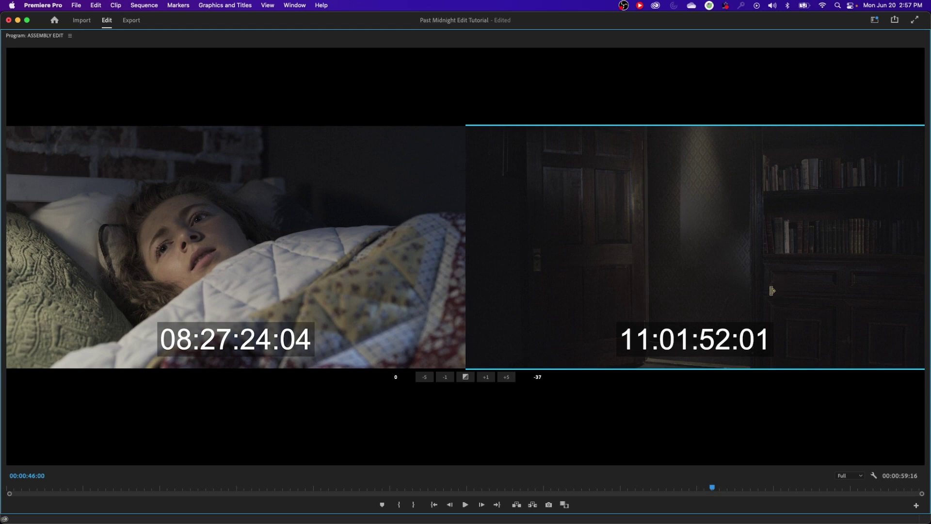
key(space)
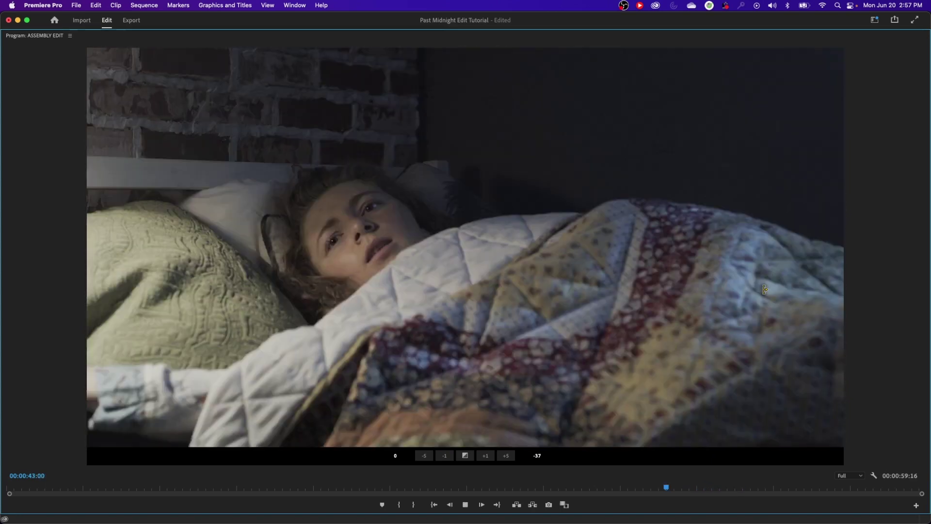
key(space)
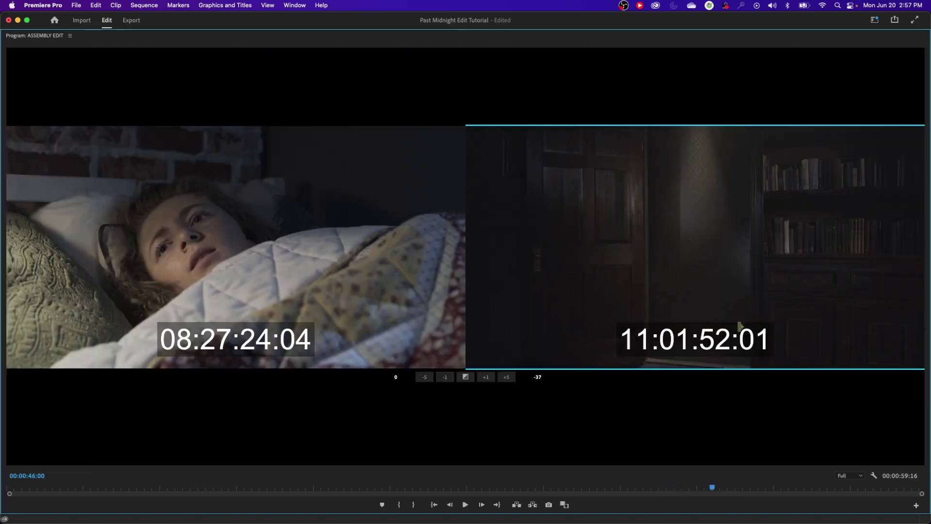
key(shift+t)
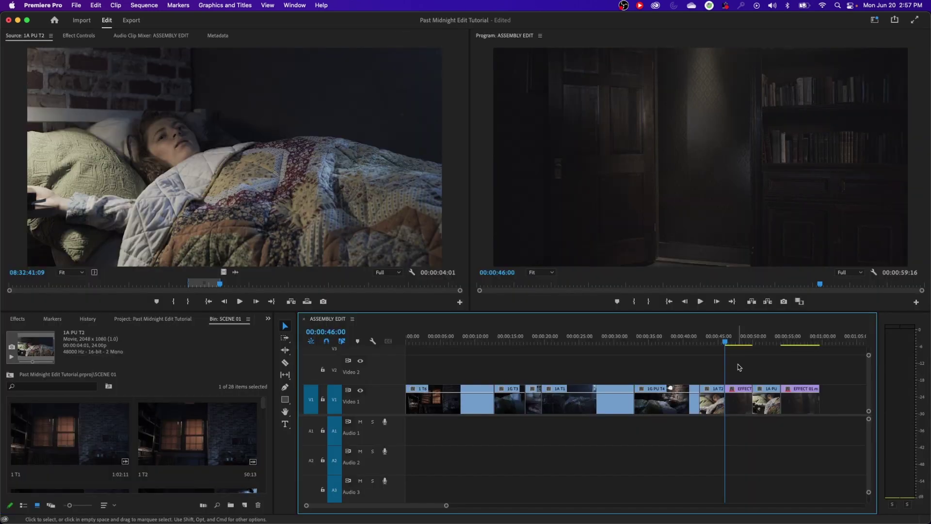